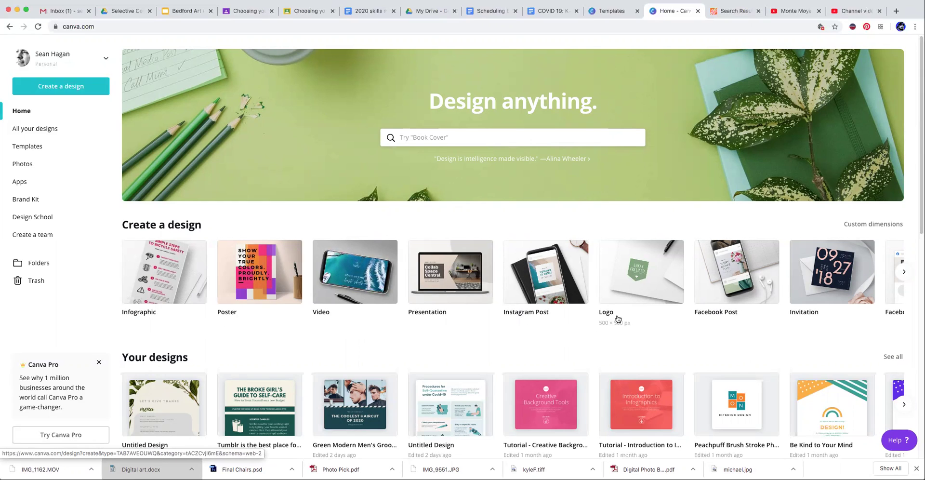
Look through the available design types and create a new blank poster design
left_click(904, 272)
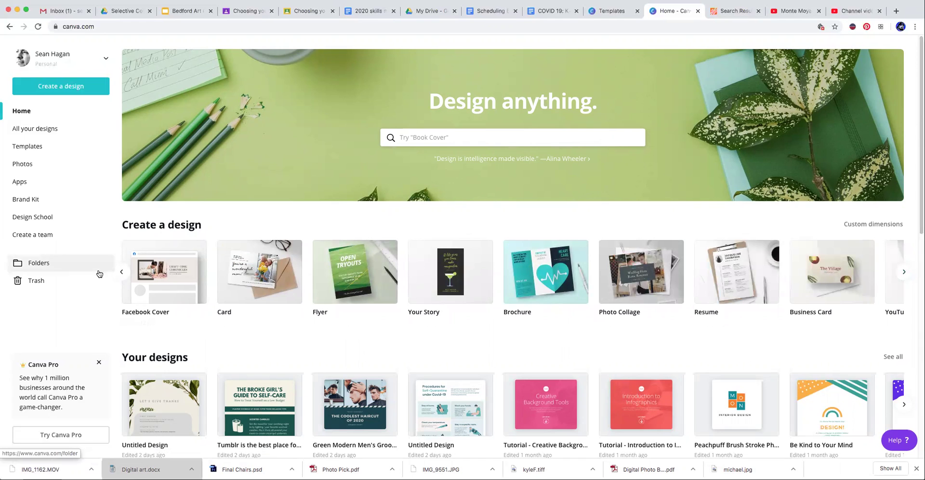
left_click(122, 272)
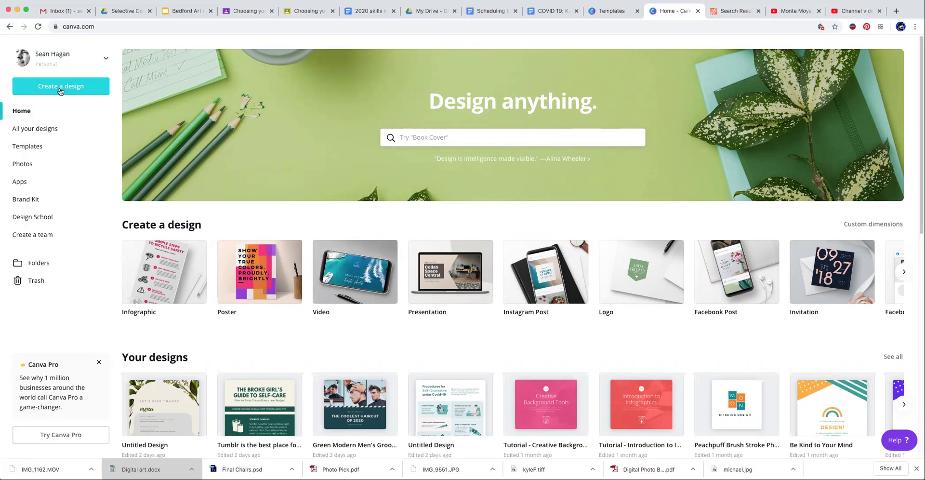
left_click(252, 281)
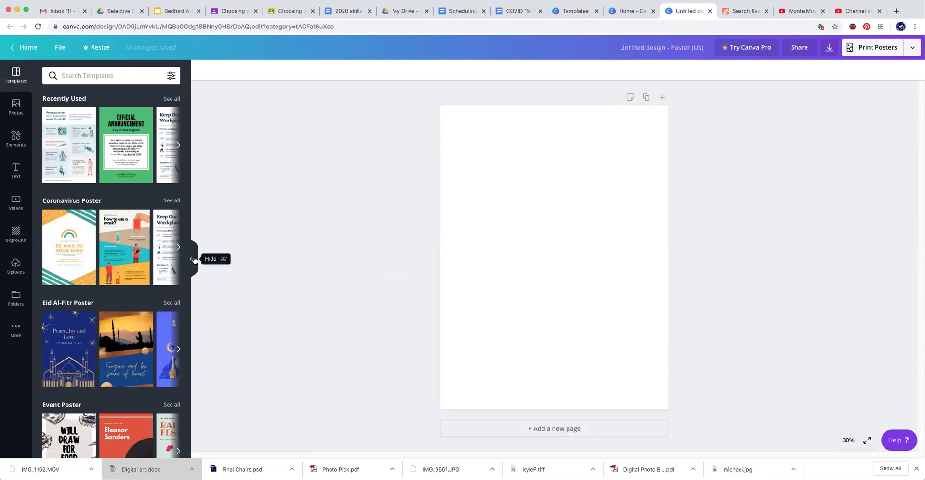
Browse the poster templates and apply the blue "Congrats on your new job!" template from the Congratulations Poster group
scroll(137, 241, "down", 2)
scroll(137, 241, "up", 2)
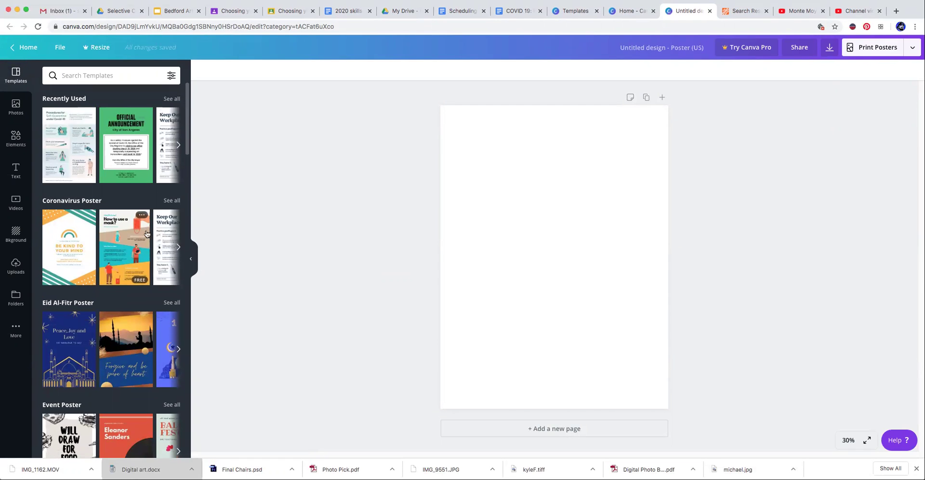
left_click(177, 146)
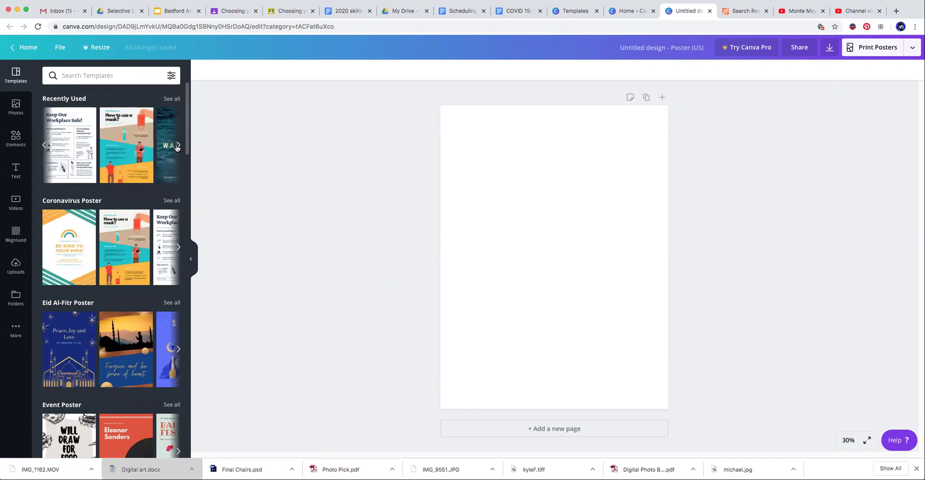
left_click(177, 146)
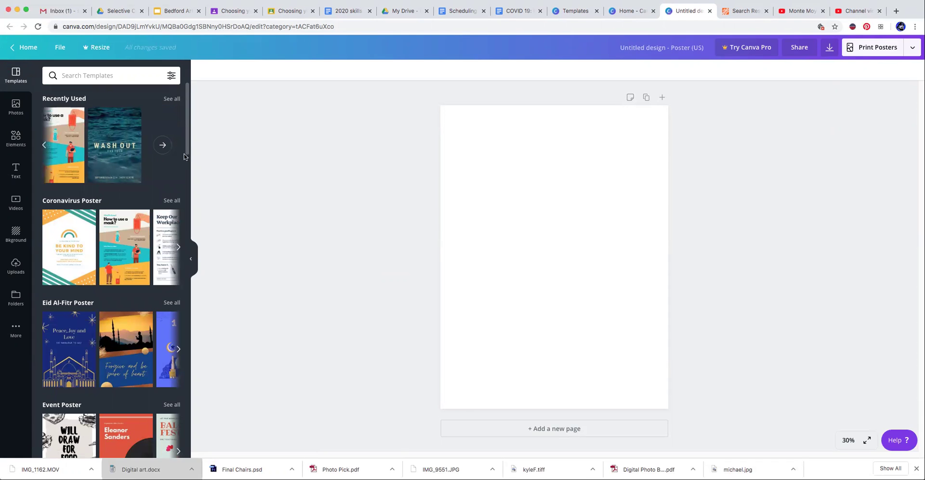
left_click_drag(186, 155, 188, 463)
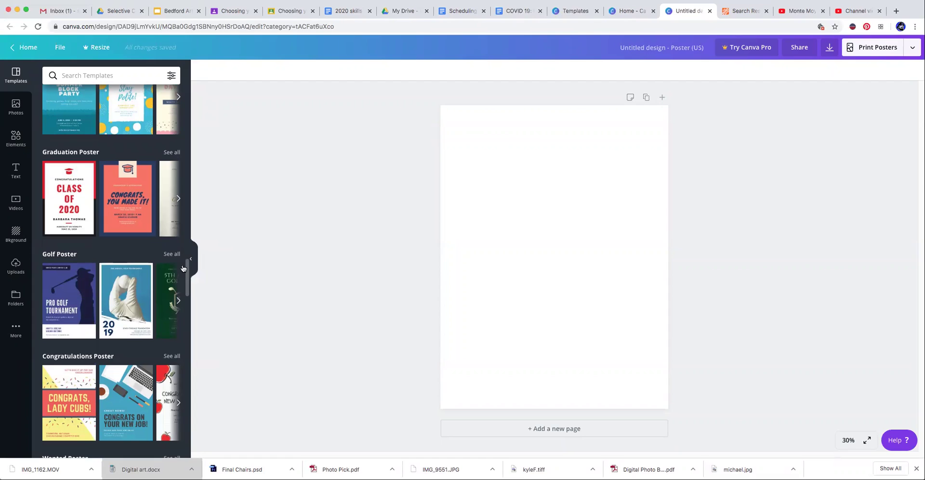
left_click(125, 395)
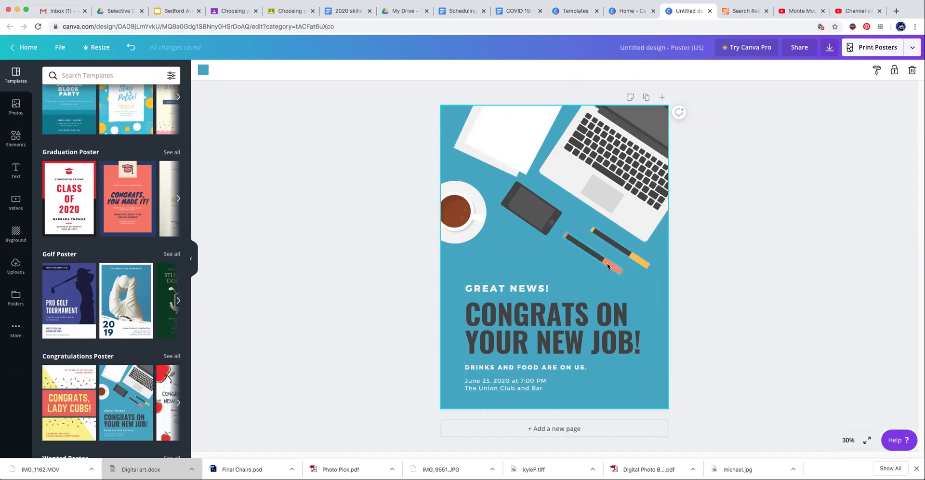
Nudge the smartphone graphic slightly up and left, and try selecting the laptop and the event details text as separate elements
left_click(554, 231)
left_click_drag(541, 220, 533, 215)
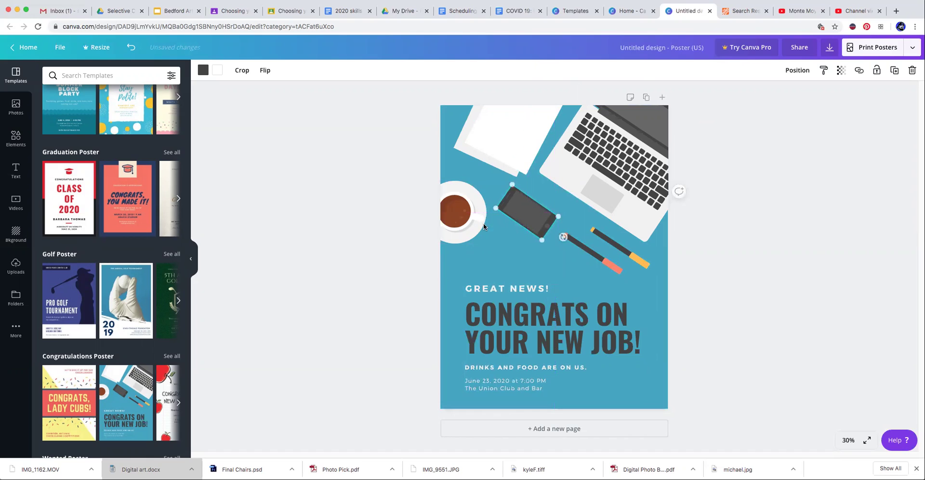
left_click(512, 241)
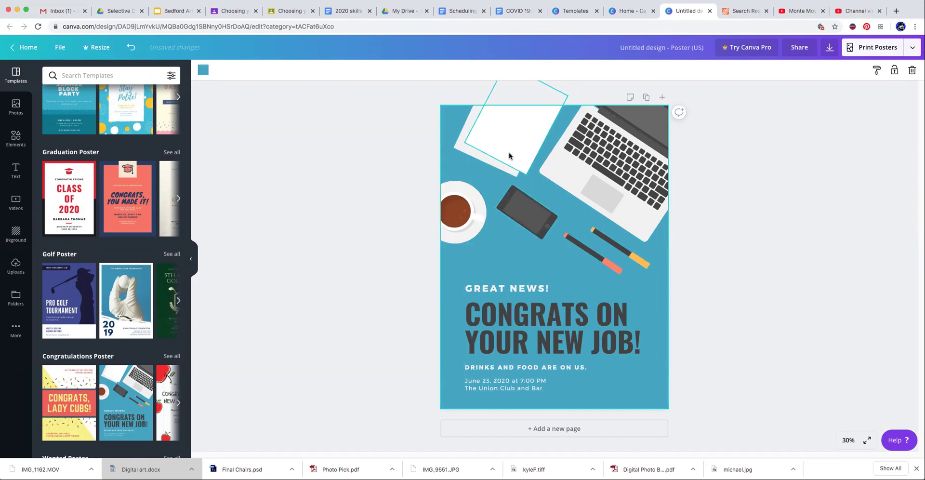
left_click(600, 172)
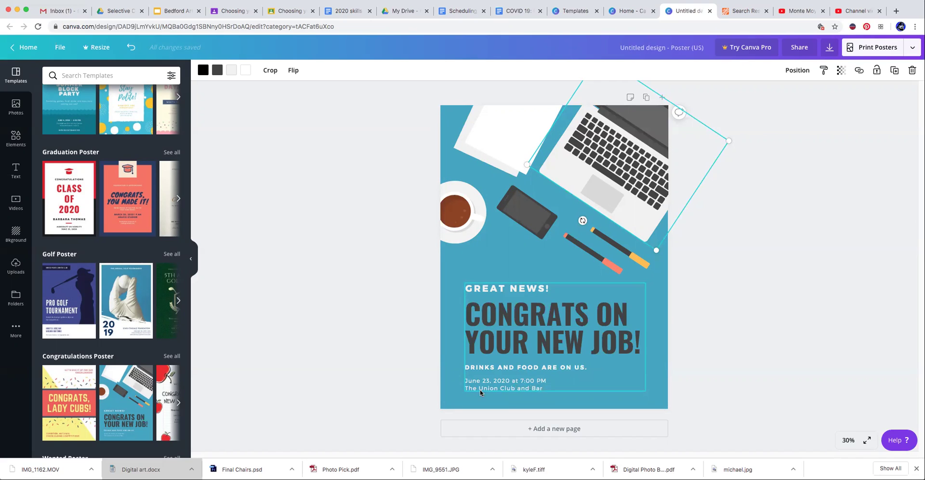
left_click(529, 388)
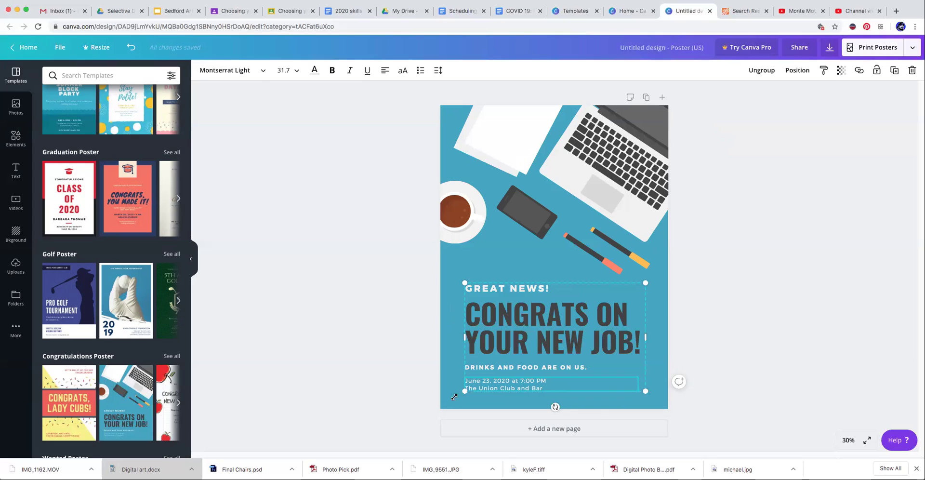
left_click(689, 353)
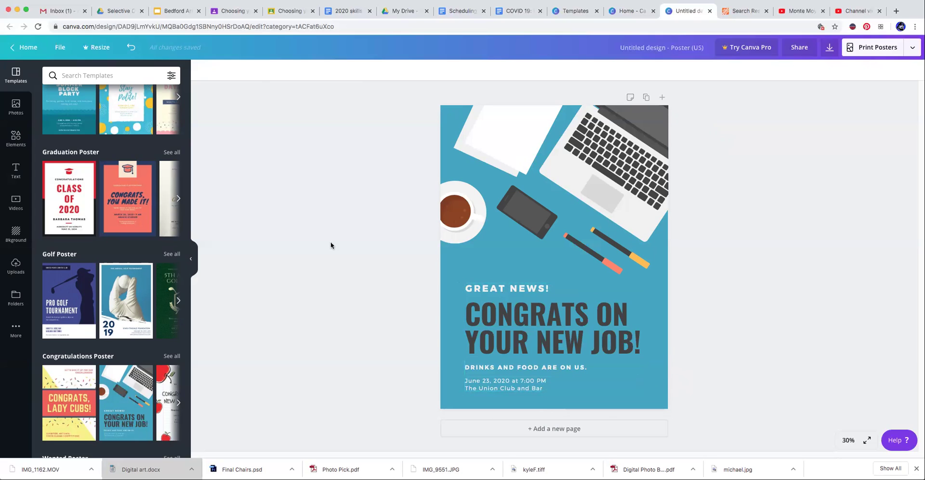
Apply the "Class of 2020" graduation template to the page and replace it with the "Indoor Cycling" gym poster template
left_click(75, 207)
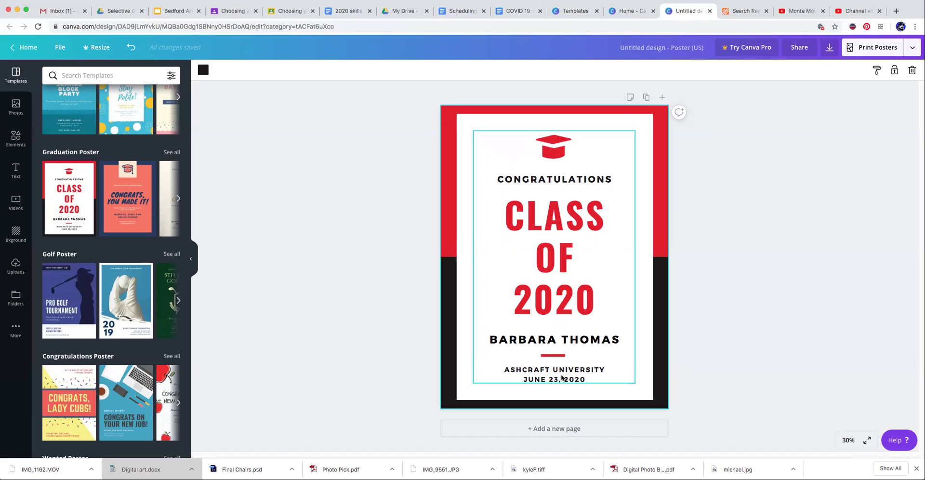
left_click(381, 368)
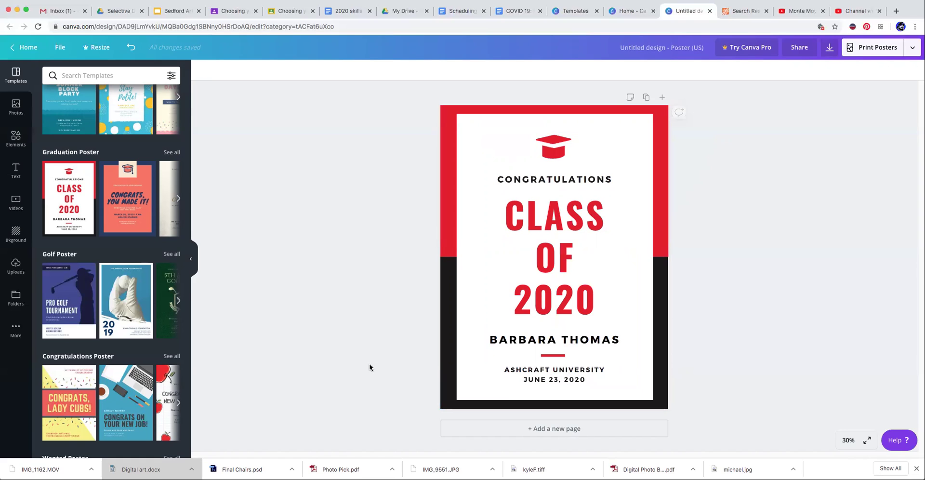
scroll(143, 350, "down", 5)
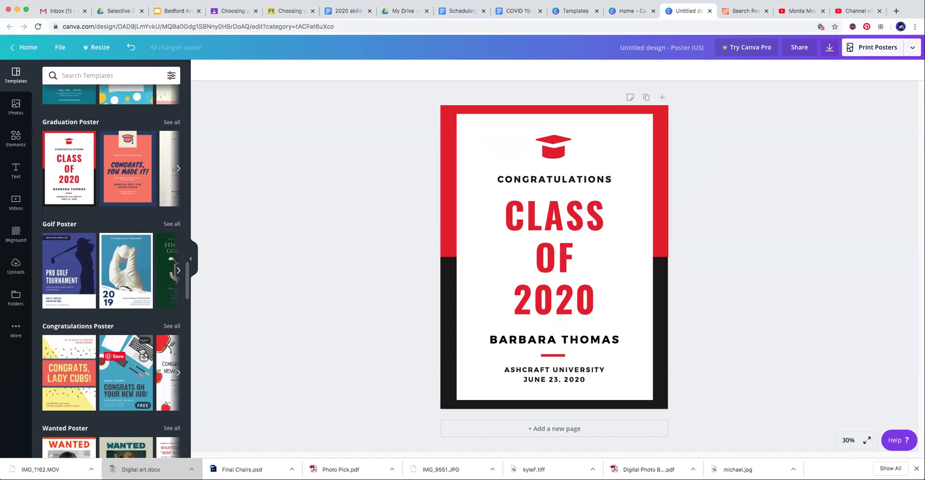
scroll(142, 350, "down", 4)
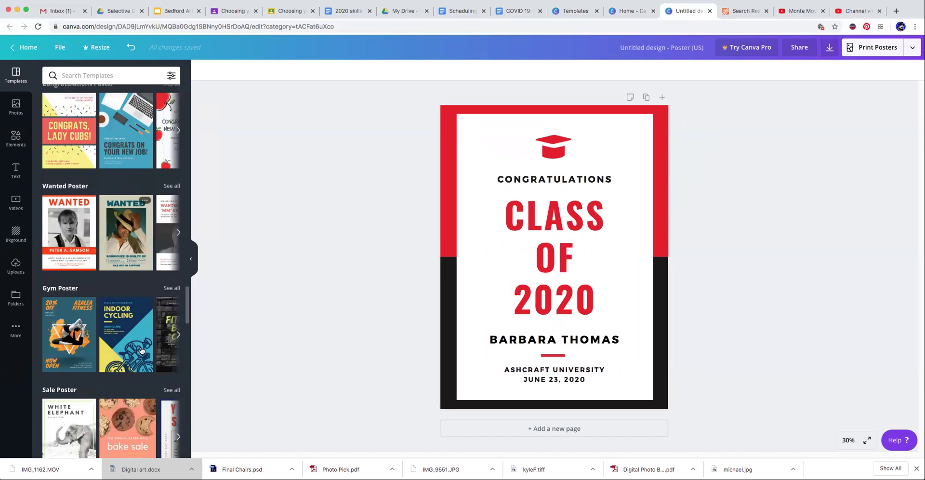
scroll(140, 346, "down", 1)
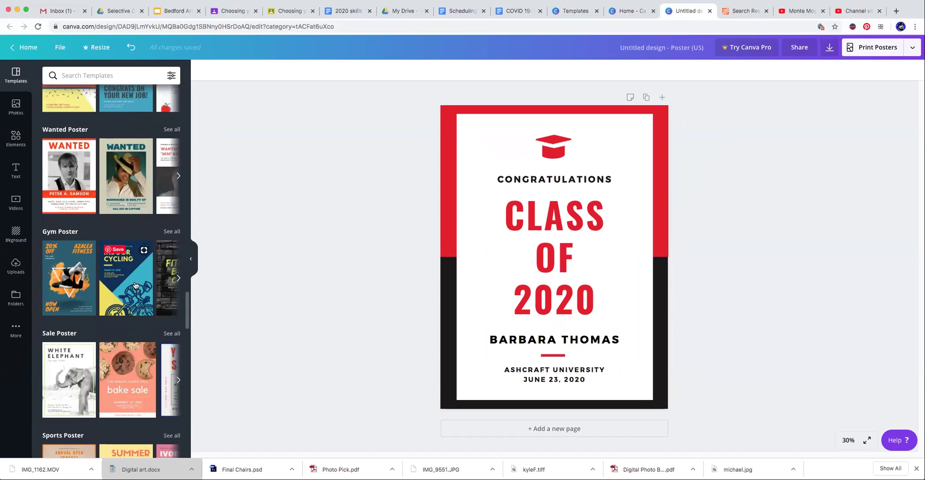
left_click(135, 287)
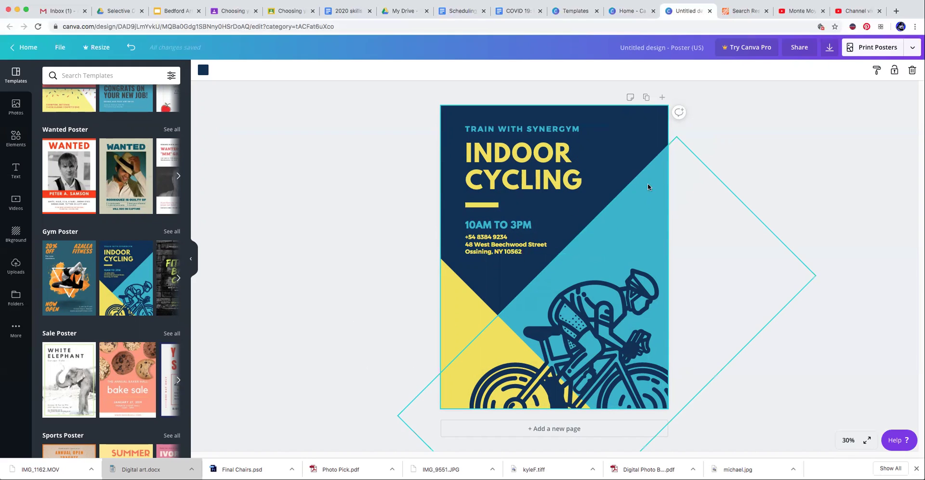
Shift the light blue diagonal shape of the cycling poster slightly up and left, and rotate it a little
left_click(639, 218)
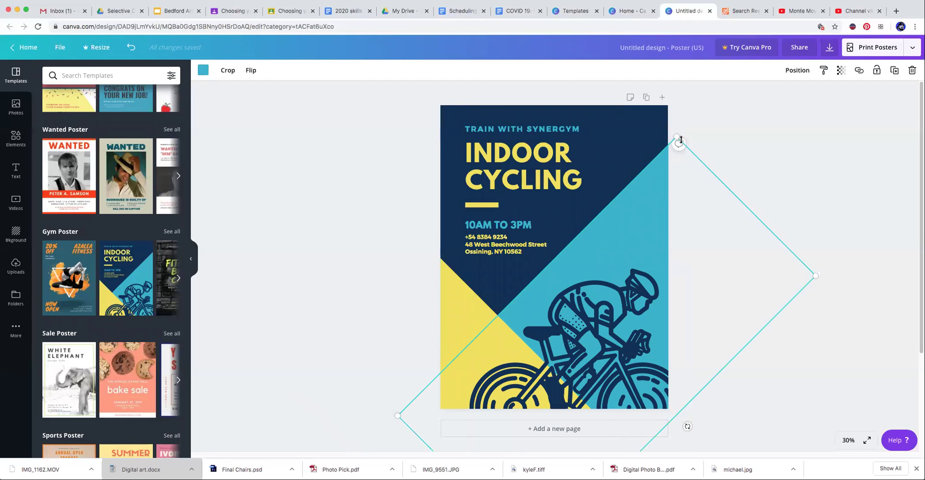
left_click_drag(658, 167, 634, 161)
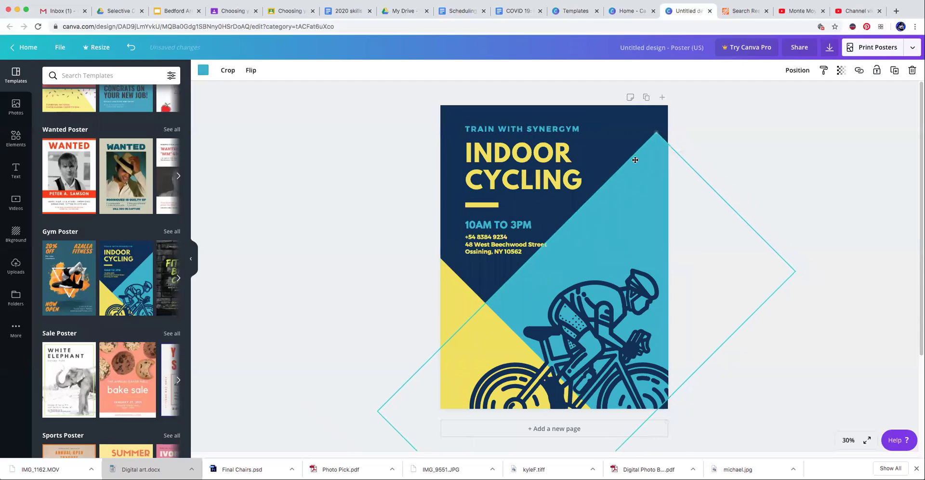
left_click_drag(651, 130, 667, 140)
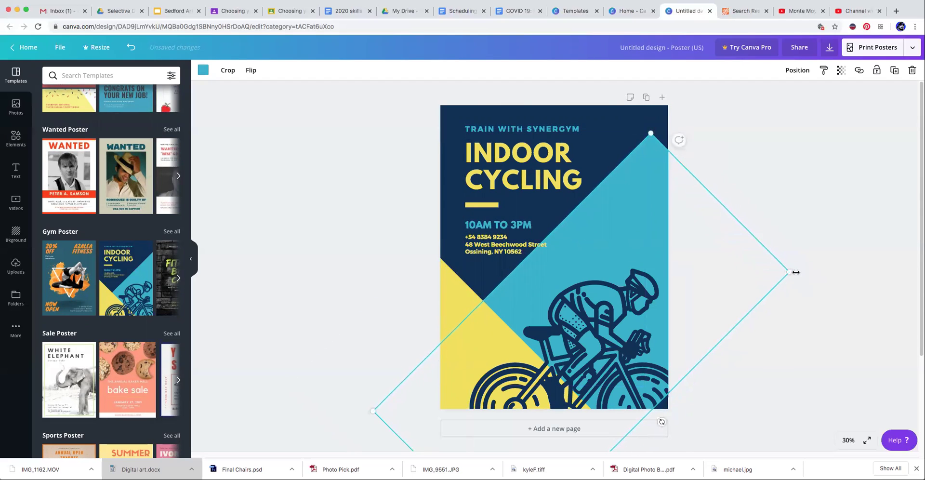
mouse_move(662, 422)
left_mouse_down()
mouse_move(675, 390)
mouse_move(663, 417)
mouse_move(674, 401)
mouse_move(671, 361)
mouse_move(674, 400)
mouse_move(664, 418)
left_mouse_up()
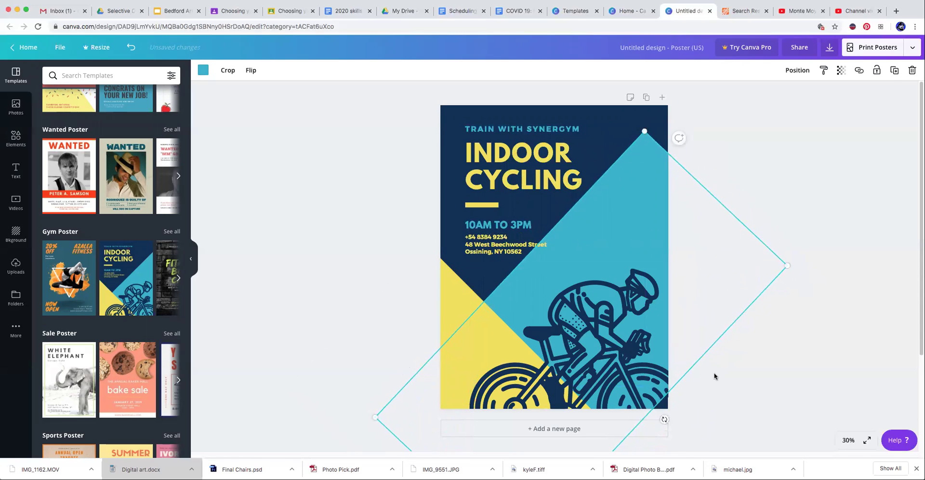
left_click(716, 388)
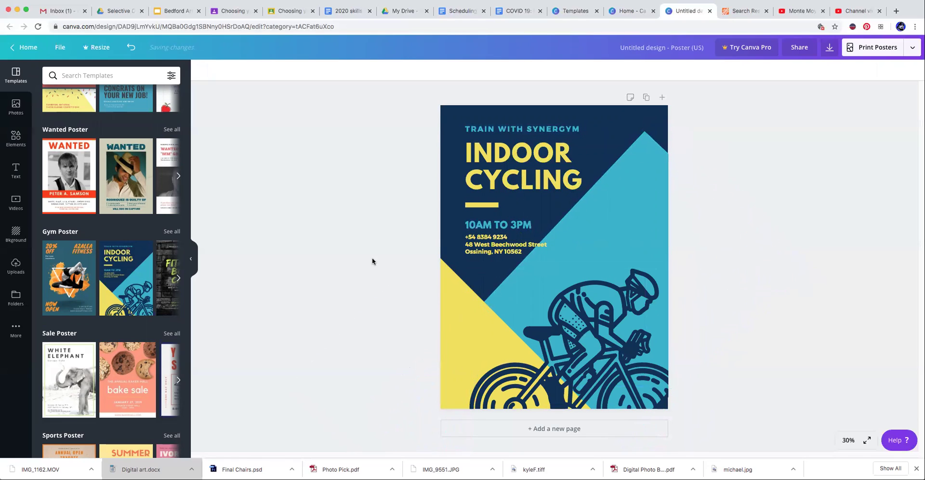
Return to the home page and create another blank poster design
scroll(164, 183, "up", 20)
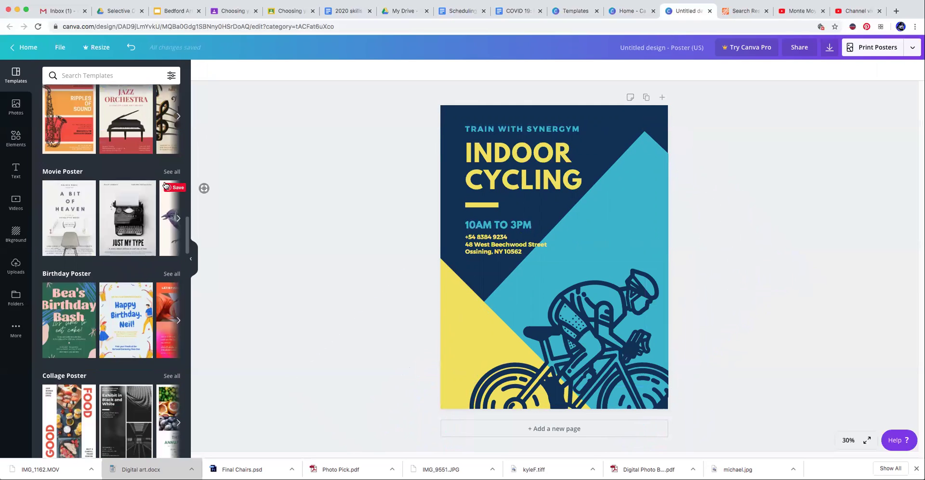
scroll(164, 183, "up", 5)
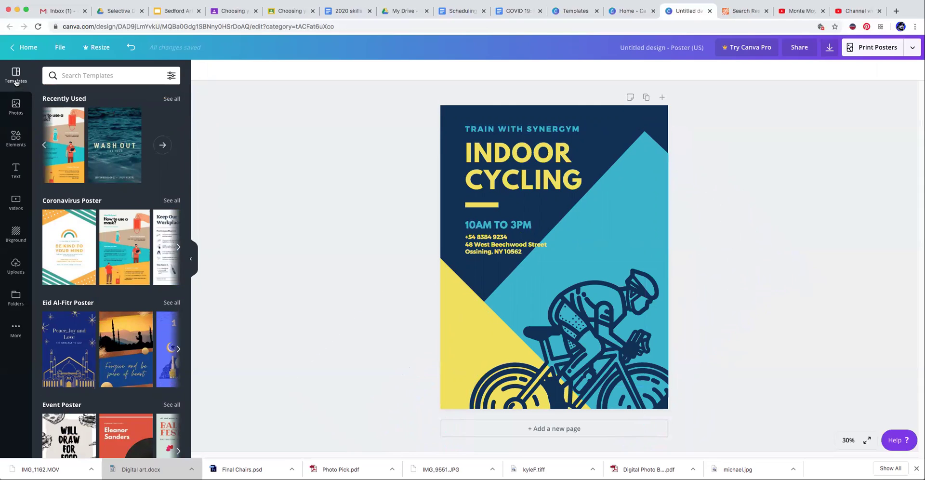
left_click(27, 46)
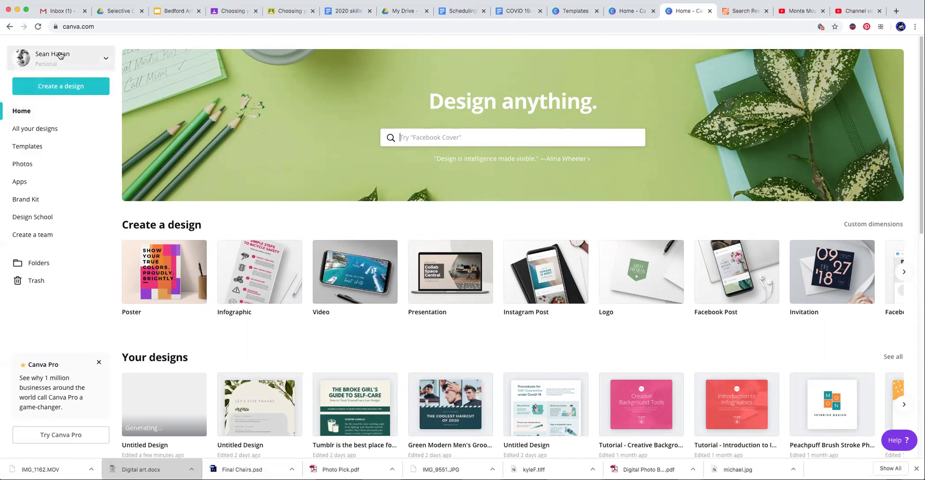
left_click(72, 87)
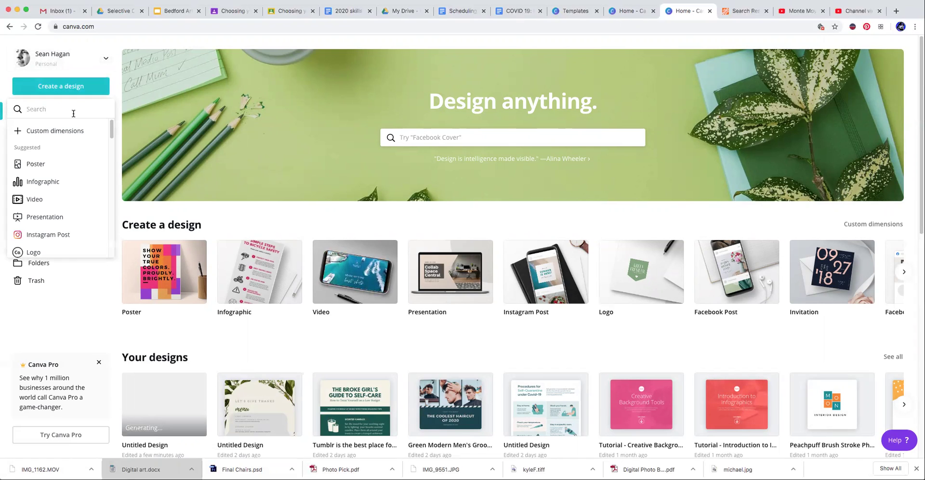
left_click(39, 164)
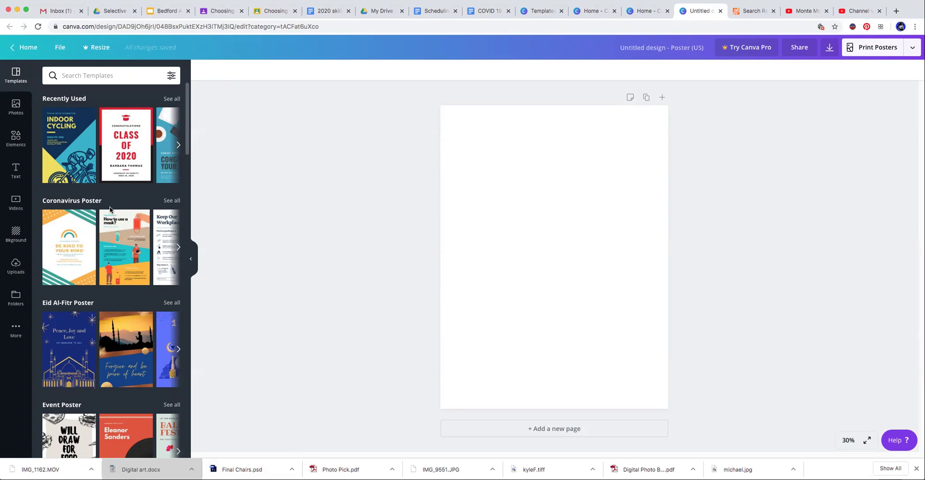
Place the orange signpost from the Camping Rustic Drawing elements on the lower half of the poster and delete it again
left_click(14, 139)
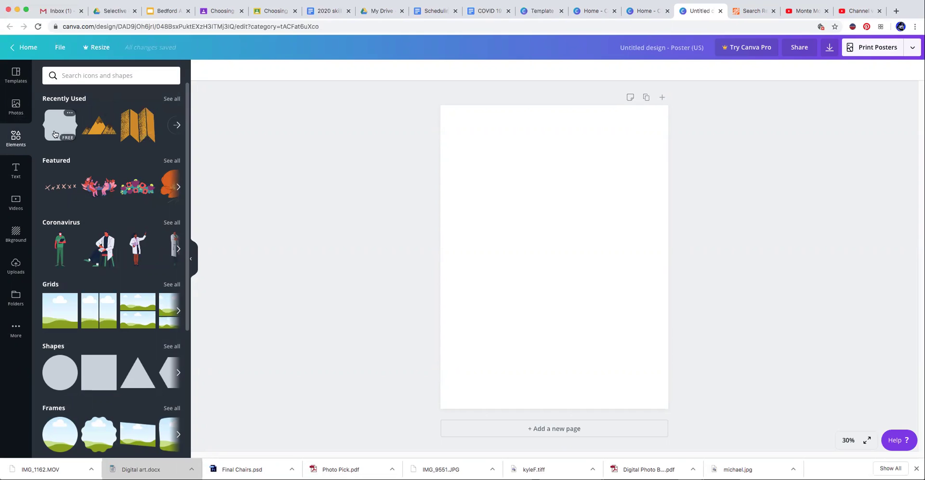
left_click_drag(187, 231, 180, 385)
scroll(180, 384, "down", 5)
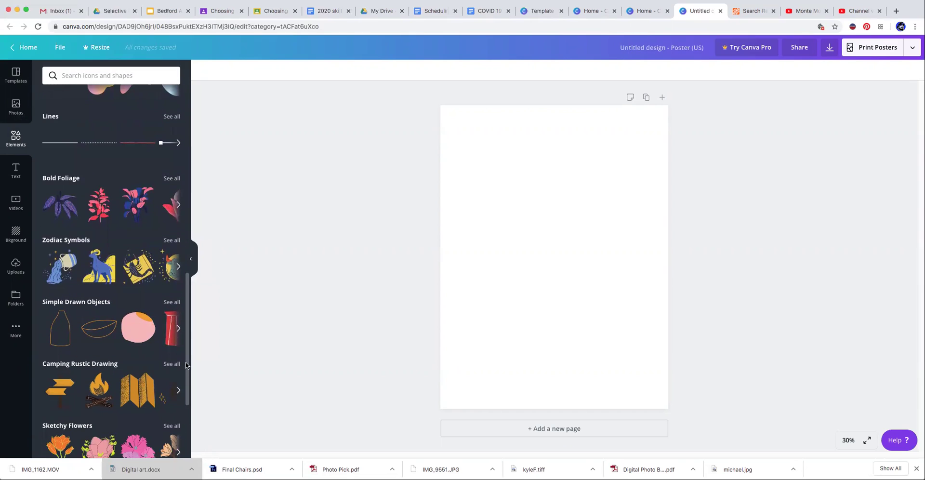
scroll(186, 365, "down", 5)
scroll(180, 410, "up", 2)
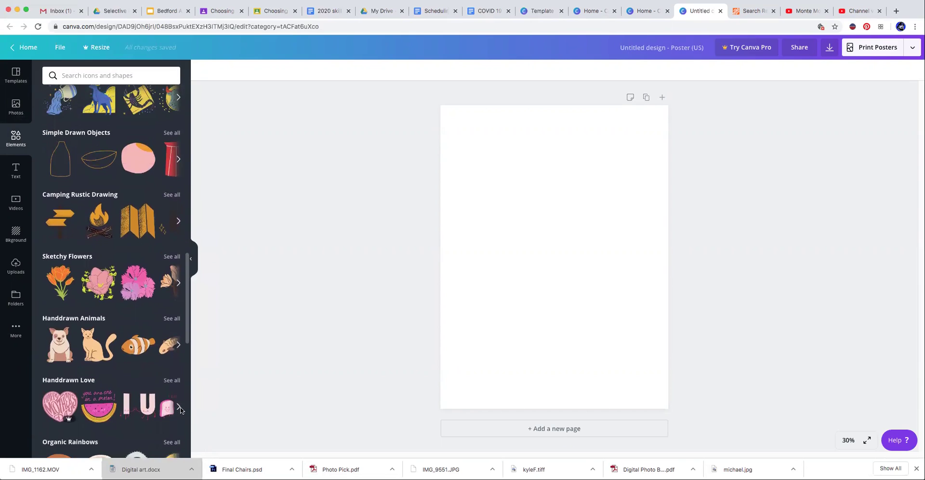
scroll(181, 410, "up", 3)
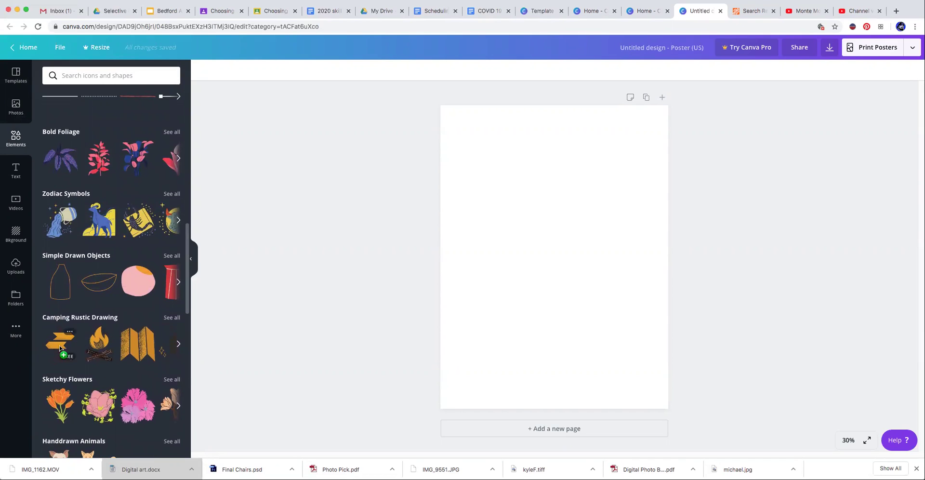
mouse_move(60, 344)
left_mouse_down()
mouse_move(341, 341)
mouse_move(511, 310)
mouse_move(546, 291)
mouse_move(491, 260)
mouse_move(460, 218)
mouse_move(525, 299)
left_mouse_up()
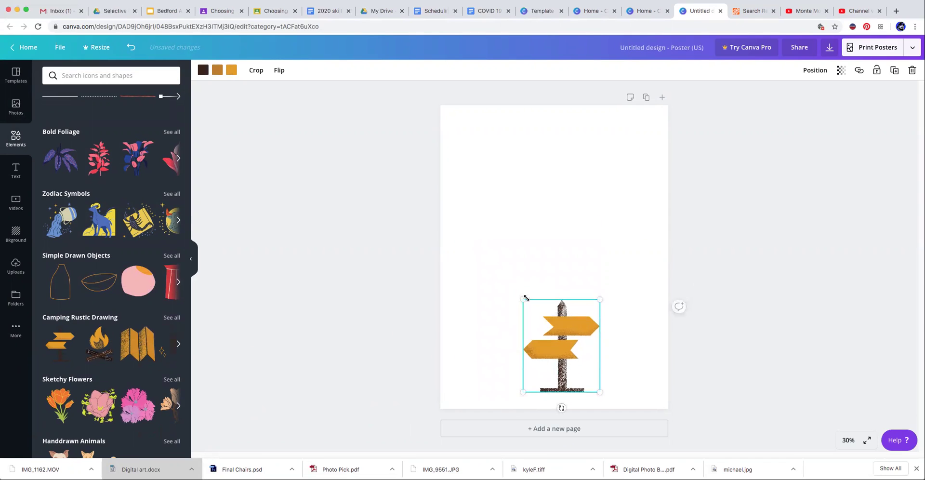
key("Delete")
left_click_drag(187, 262, 197, 114)
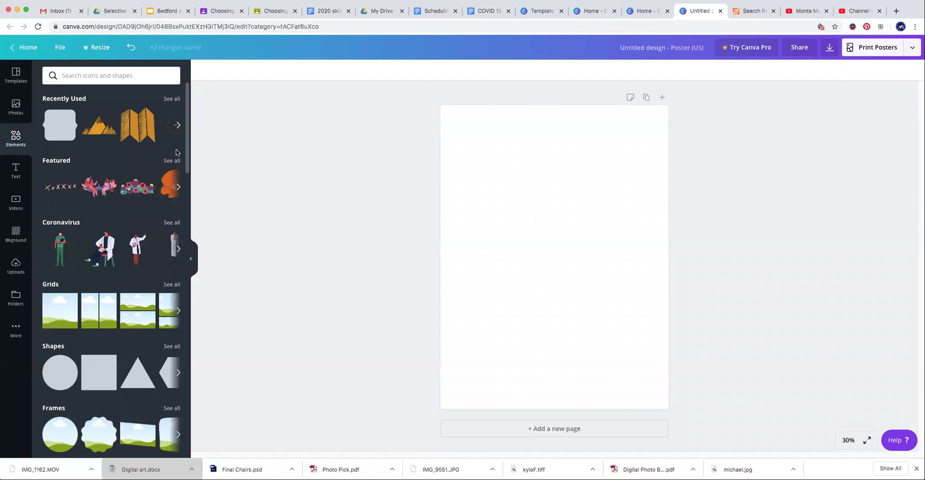
Place the recently used orange mountains graphic on the poster, enlarge it, and centre it on the upper half
left_click_drag(99, 126, 498, 297)
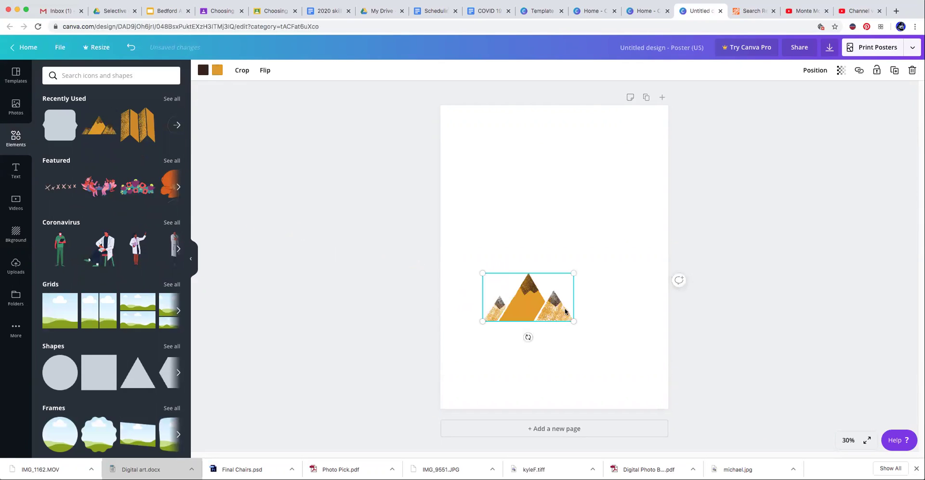
left_click_drag(612, 355, 640, 385)
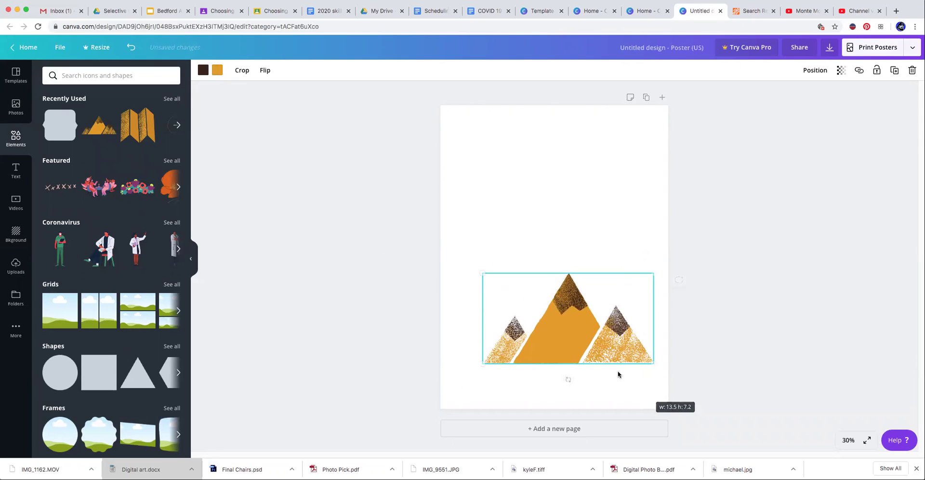
left_click_drag(482, 273, 523, 294)
left_click_drag(584, 351, 553, 212)
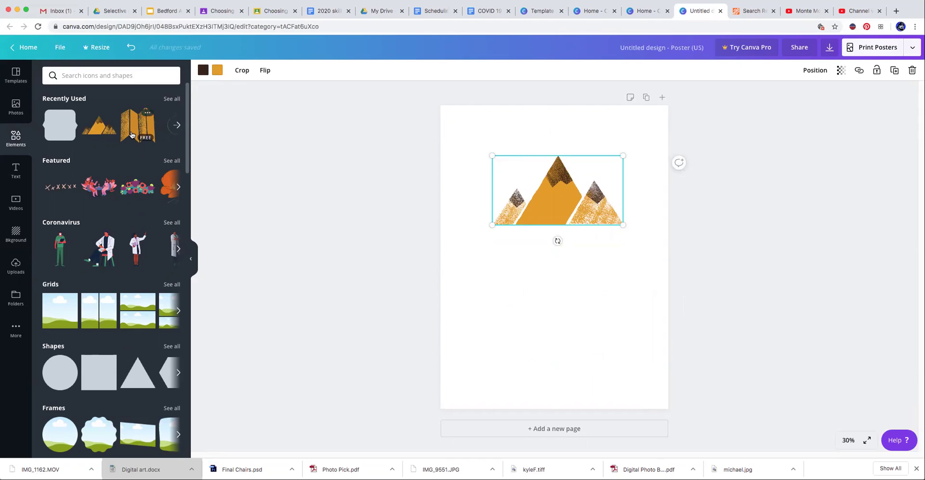
Try the orange folded map graphic below the mountains and delete it again
left_click_drag(132, 127, 466, 221)
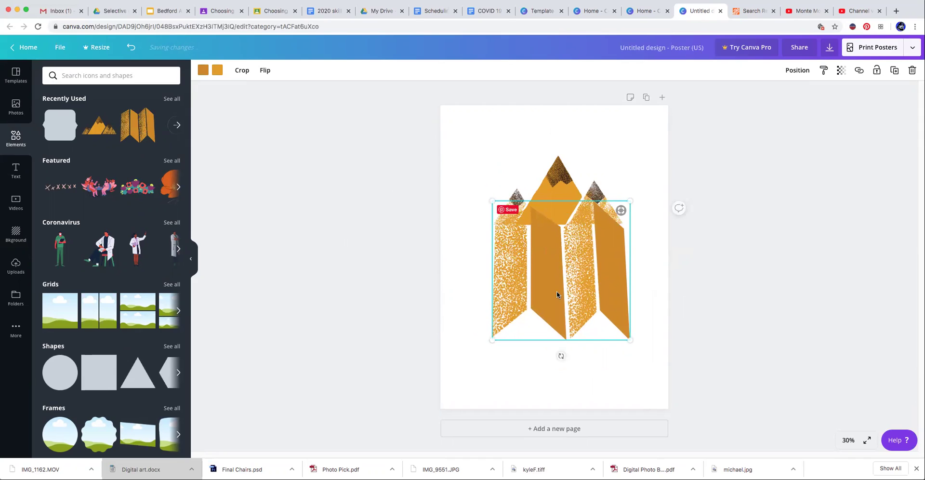
left_click_drag(554, 293, 555, 307)
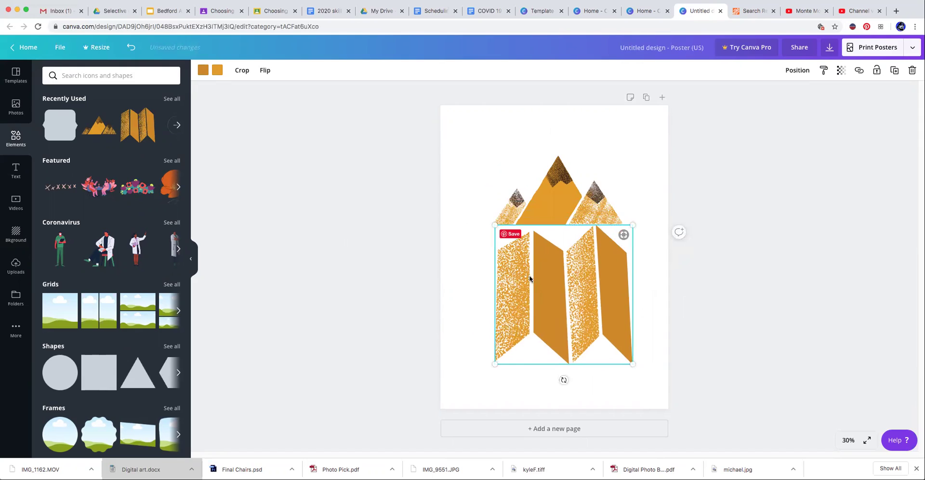
key("Delete")
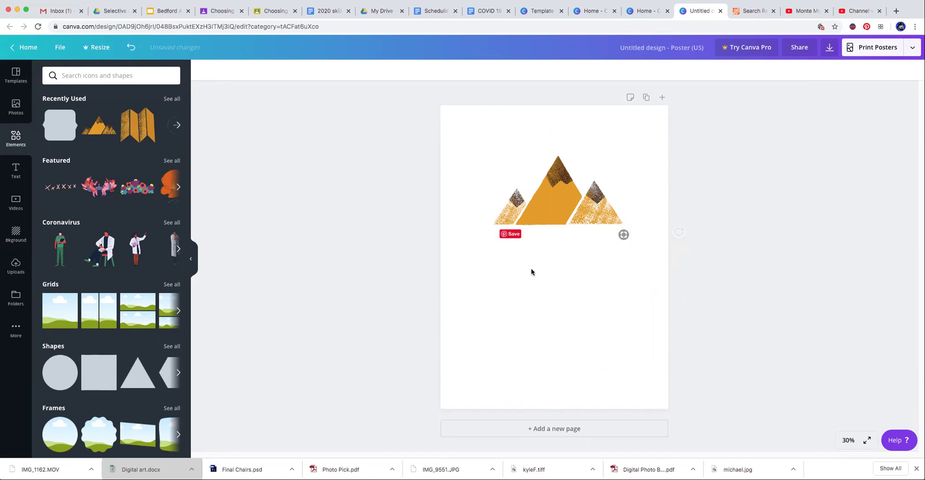
Move the mountains slightly down and right, and fit a square shape, narrowed to an upright rectangle, directly beneath the right peak
left_click(554, 201)
left_click_drag(555, 201, 574, 223)
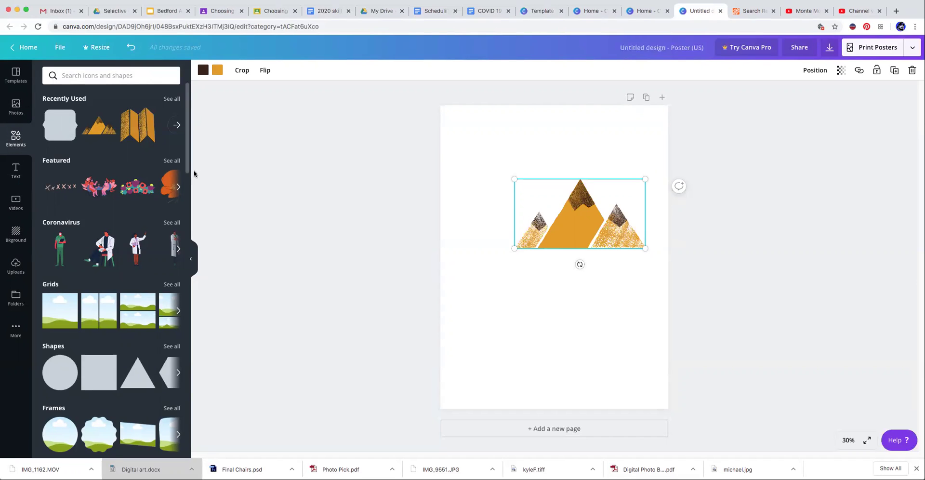
scroll(187, 143, "down", 2)
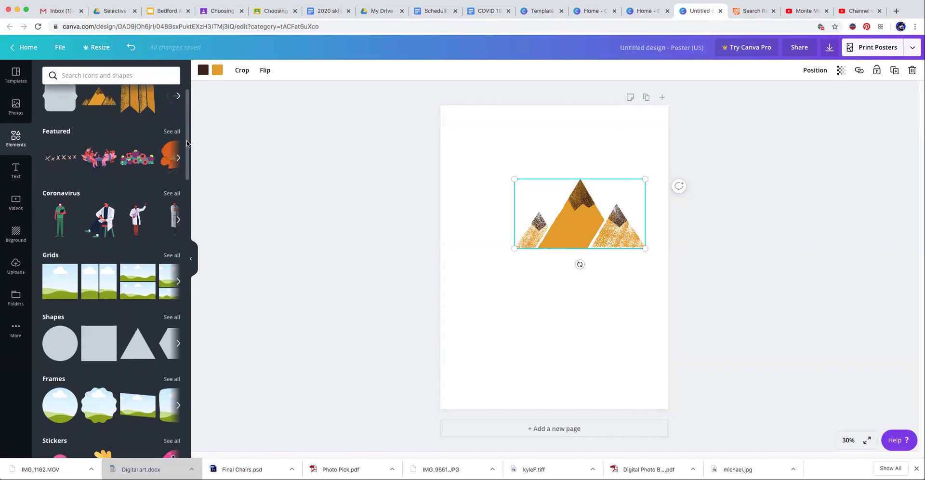
scroll(187, 143, "down", 3)
left_click(96, 263)
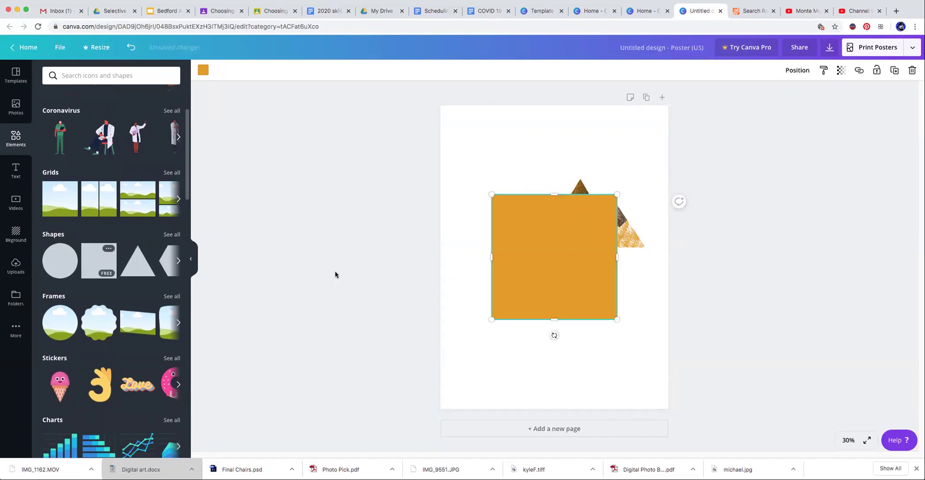
left_click_drag(616, 257, 633, 284)
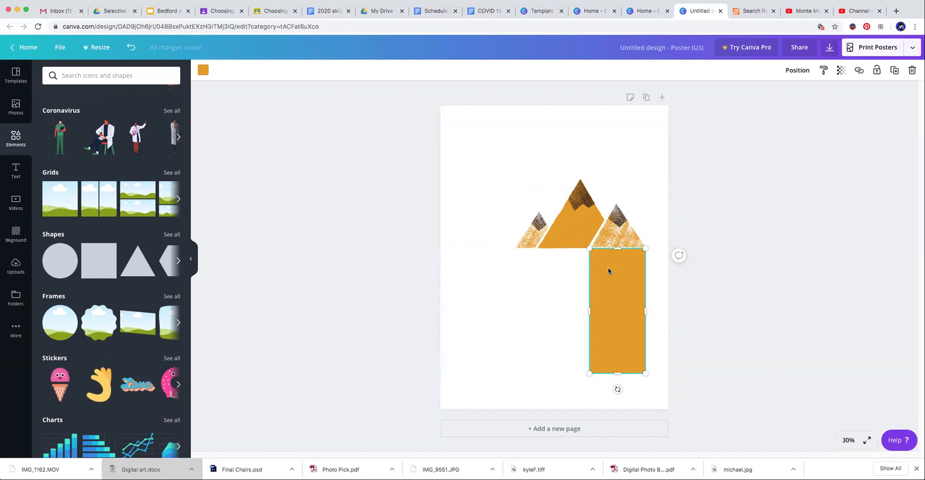
Recolour the rectangle beneath the right peak to the lighter orange #ebab31
left_click(202, 73)
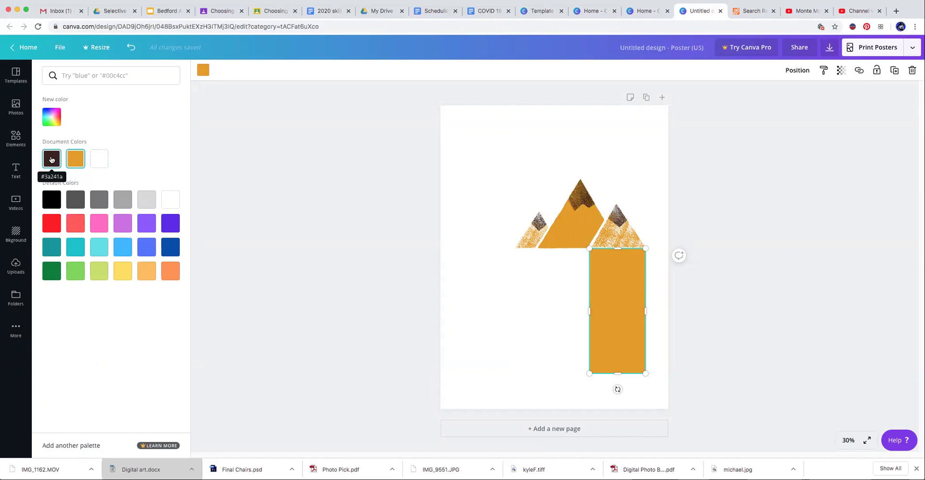
left_click(52, 117)
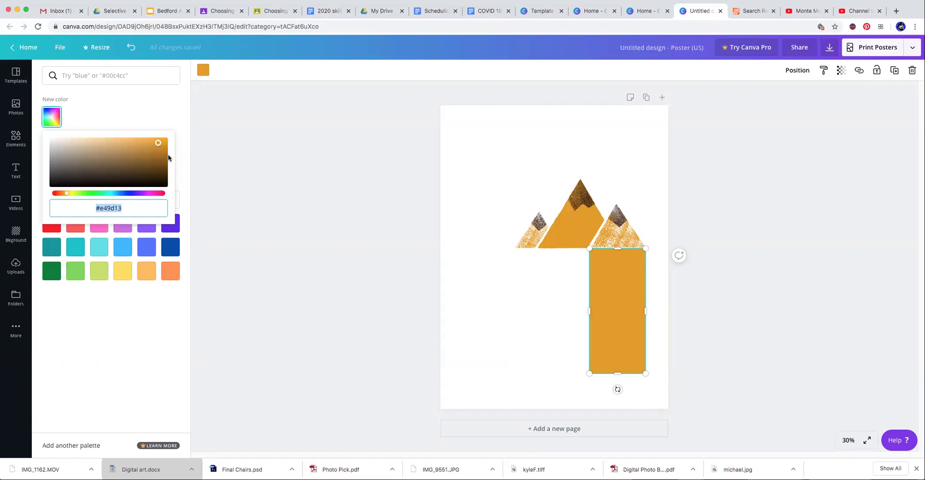
left_click_drag(158, 143, 138, 140)
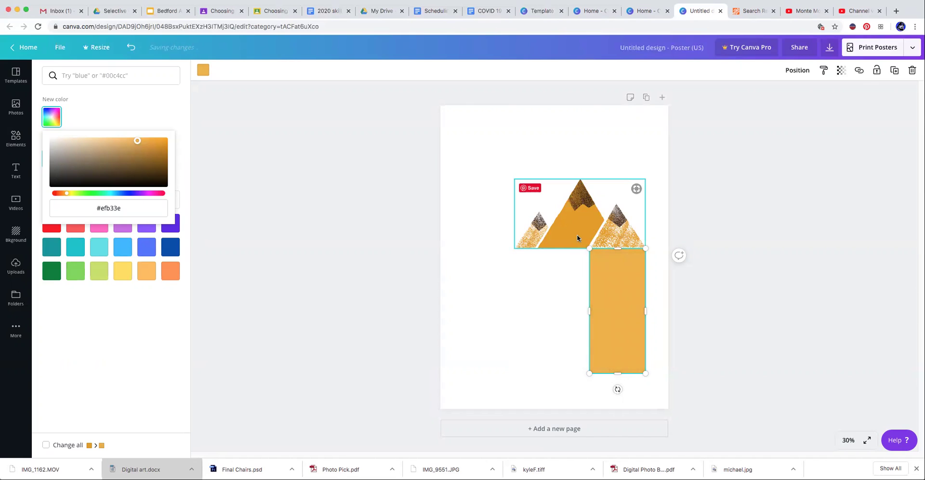
left_click_drag(138, 144, 143, 141)
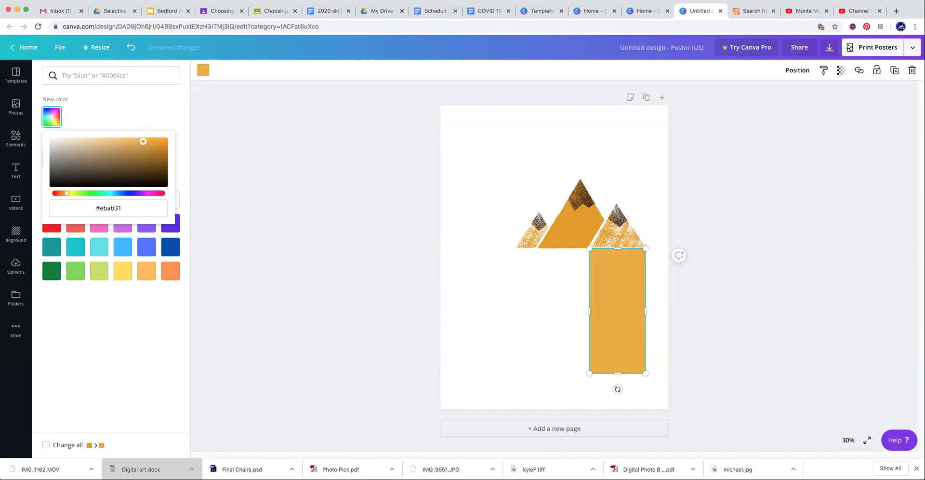
left_click(637, 296)
Duplicate the light orange rectangle to its left and recolour the copy brown, #a47720
left_click(616, 290)
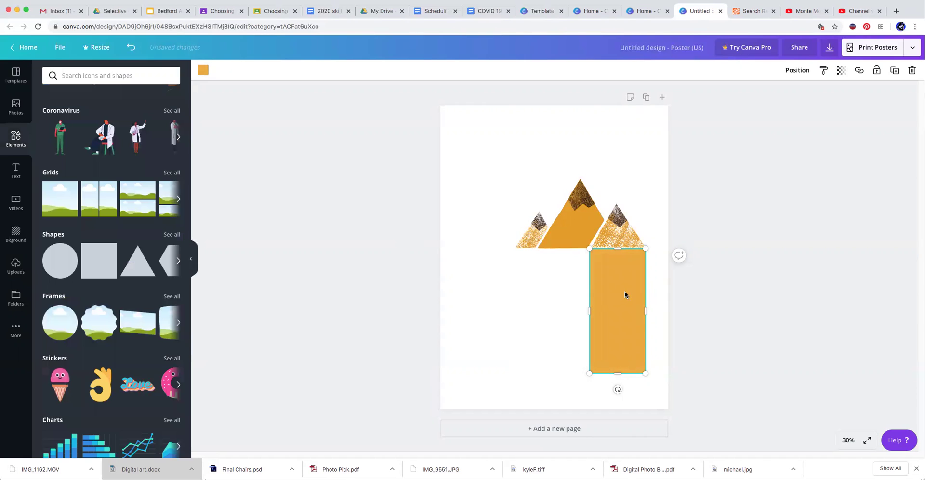
left_click_drag(606, 301, 530, 319)
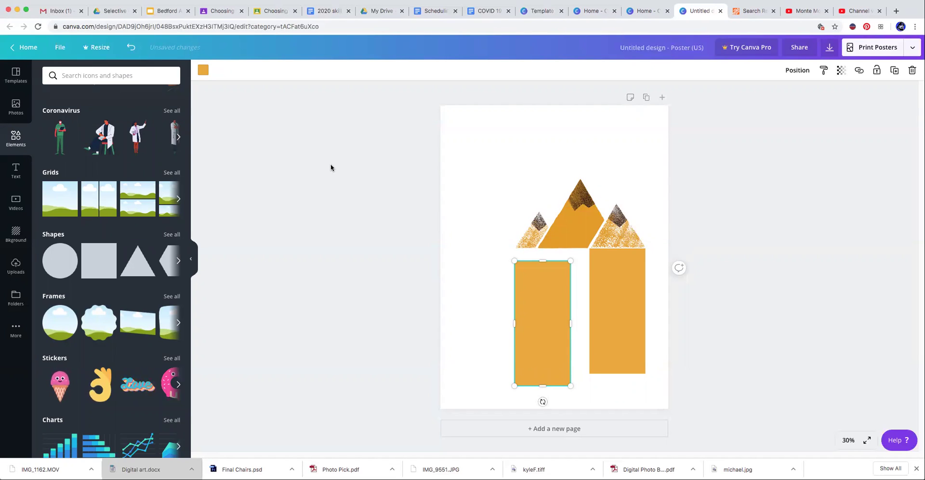
left_click(203, 70)
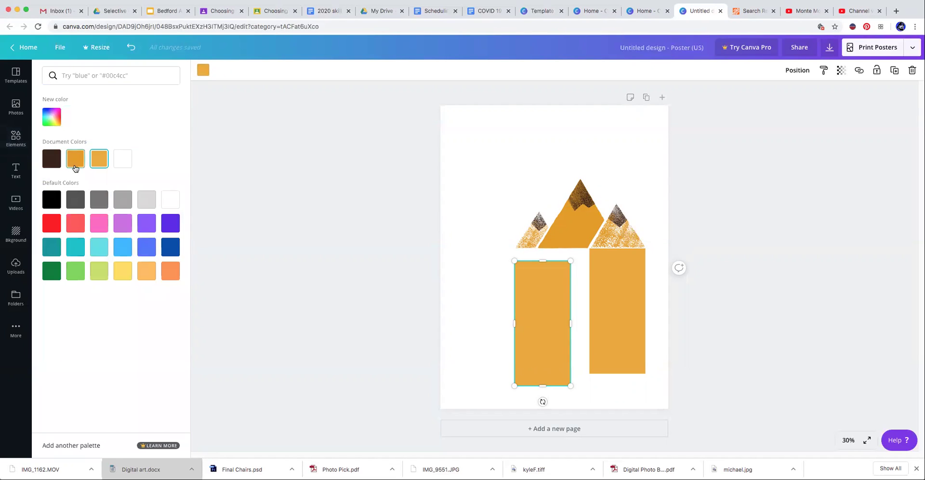
left_click(51, 116)
left_click_drag(143, 146, 144, 155)
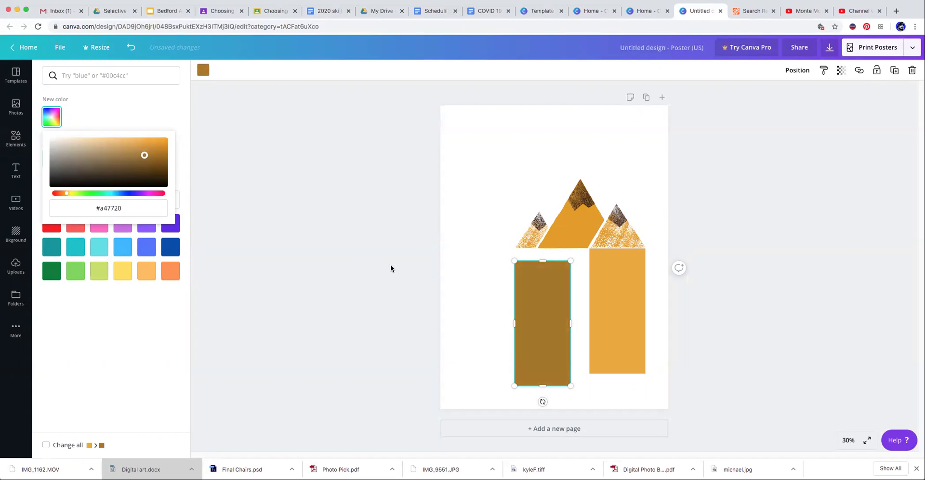
Move the brown rectangle beneath the middle peak, and bring the overlapping light orange rectangle forward in front of it
left_click_drag(548, 298, 568, 287)
left_click(620, 298)
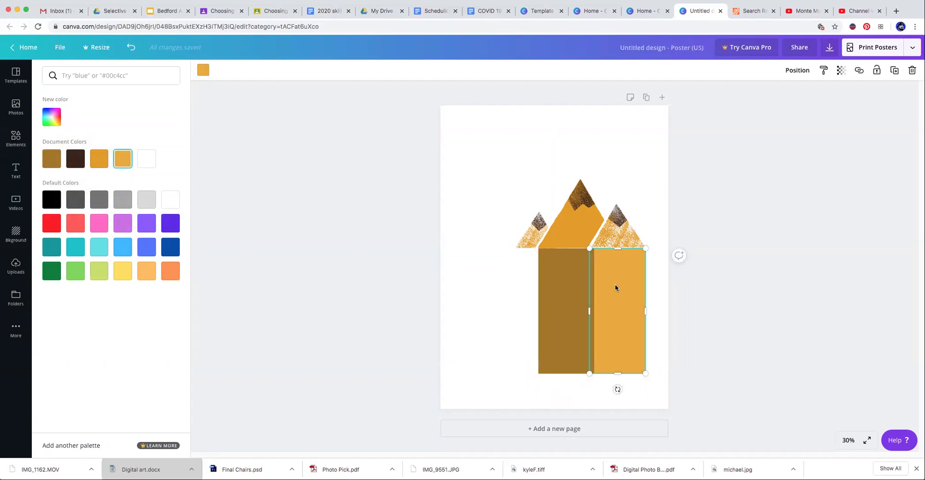
right_click(617, 291)
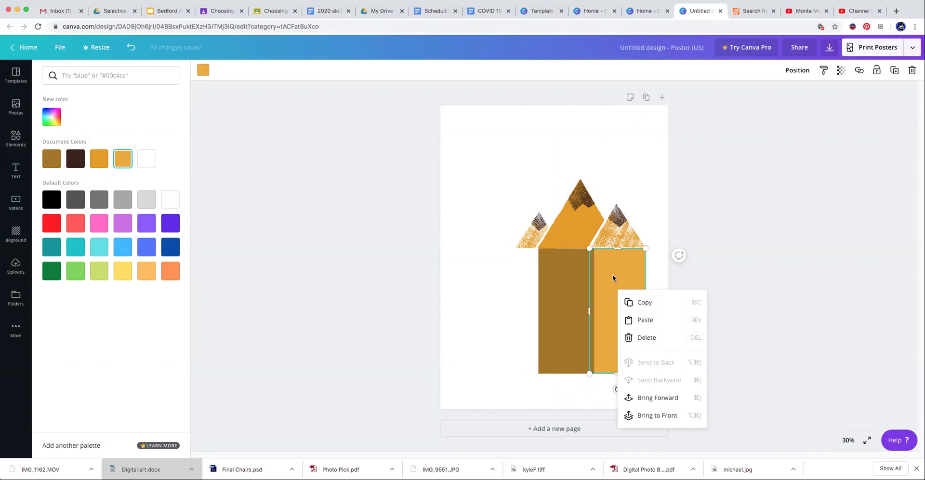
left_click(631, 285)
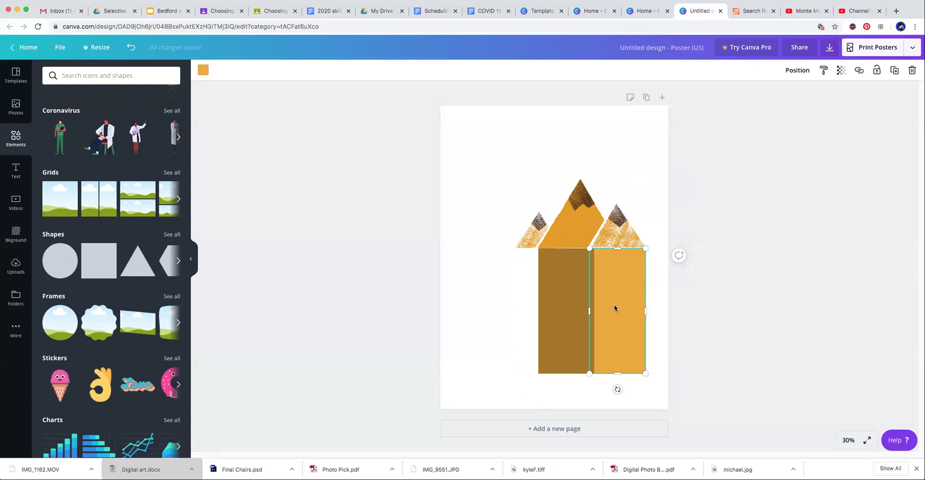
right_click(624, 284)
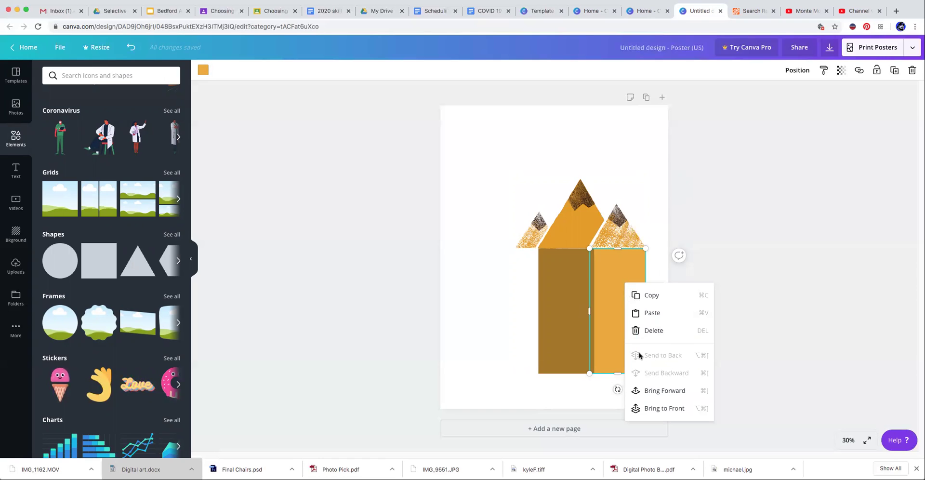
left_click(657, 390)
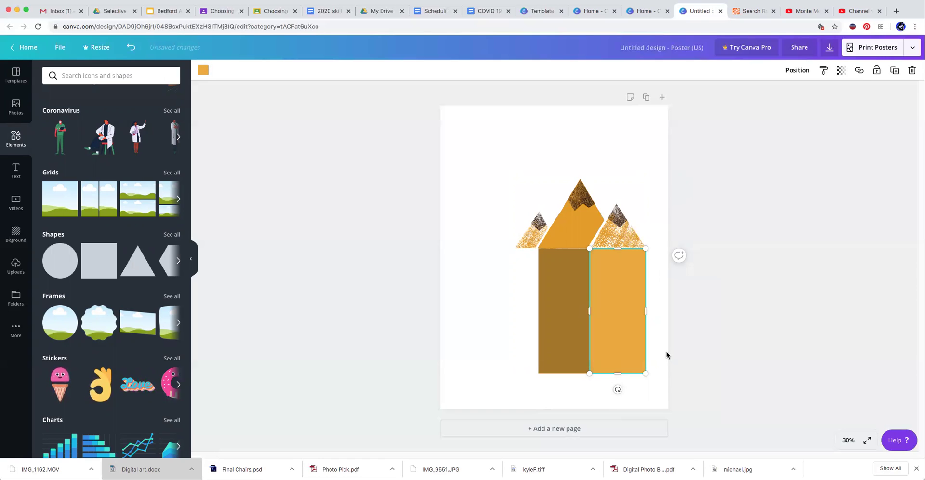
left_click(664, 355)
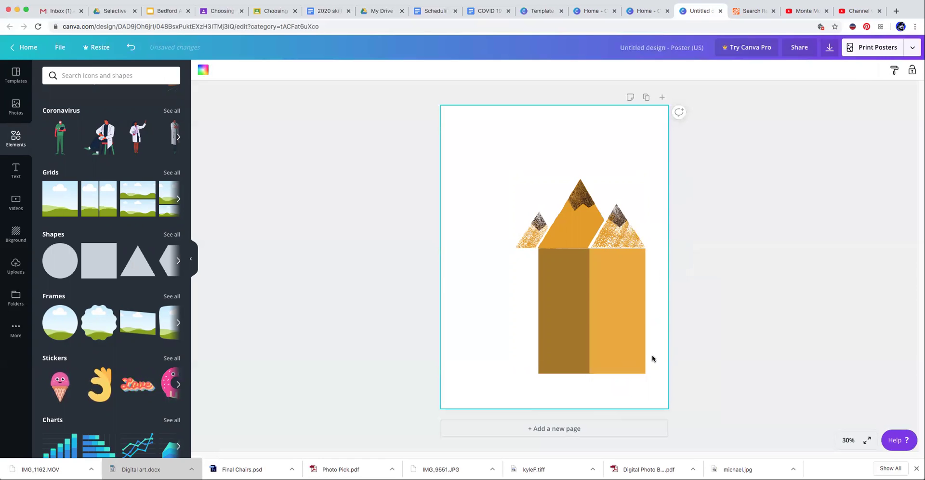
Narrow the light orange rectangle from its left edge to leave a thin white gap beside the brown one
left_click(590, 314)
mouse_move(591, 312)
left_mouse_down()
mouse_move(575, 312)
mouse_move(591, 311)
left_mouse_up()
left_click(593, 313)
left_click(613, 311)
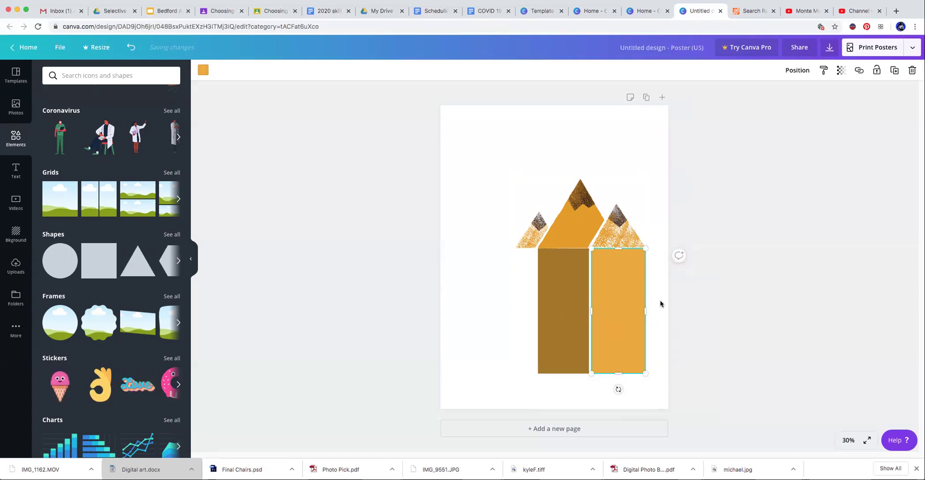
left_click(660, 302)
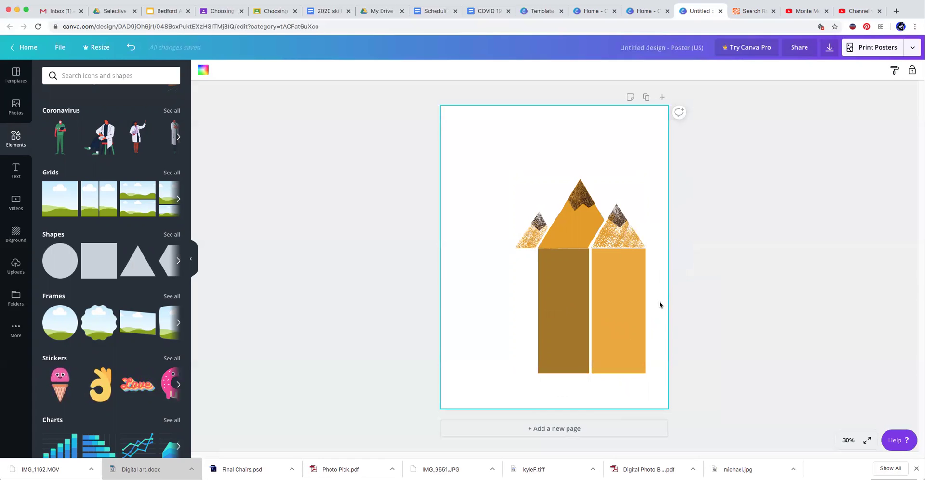
Move the mountains and both rectangles together down and right so they run off the poster's lower right corner
left_click(579, 283)
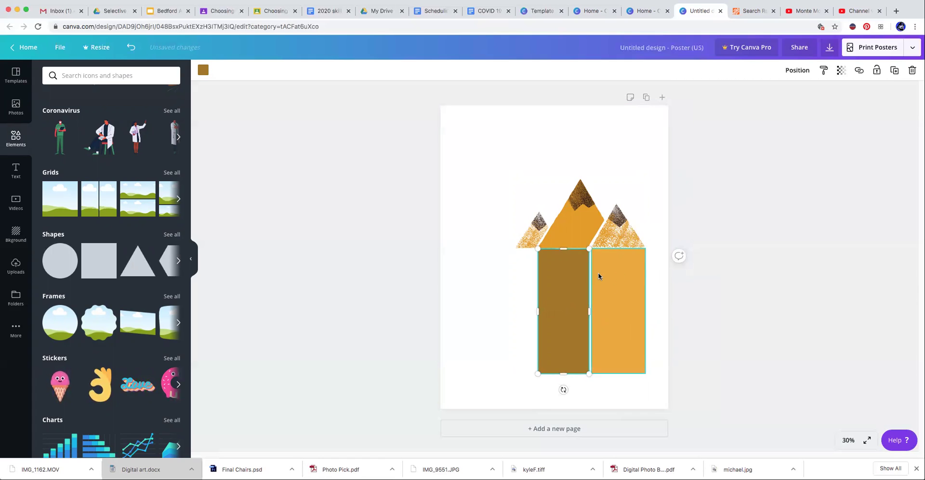
left_click(622, 296)
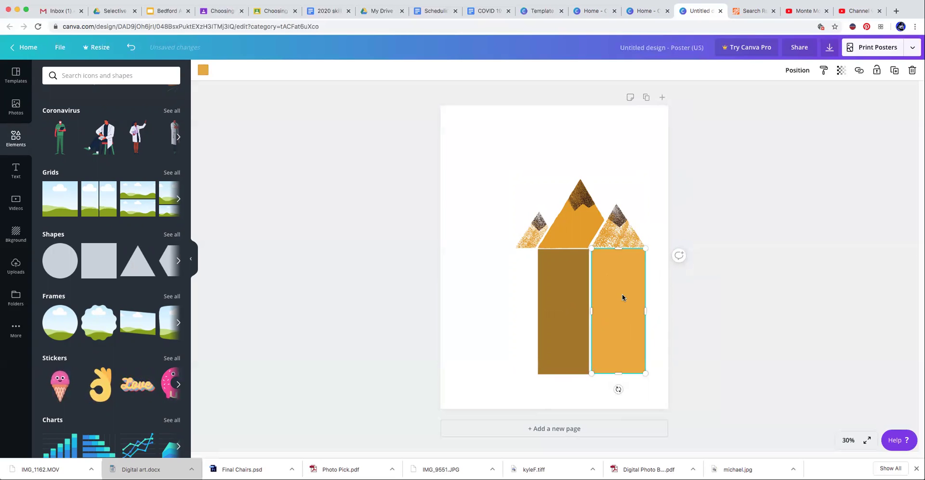
left_click(663, 282)
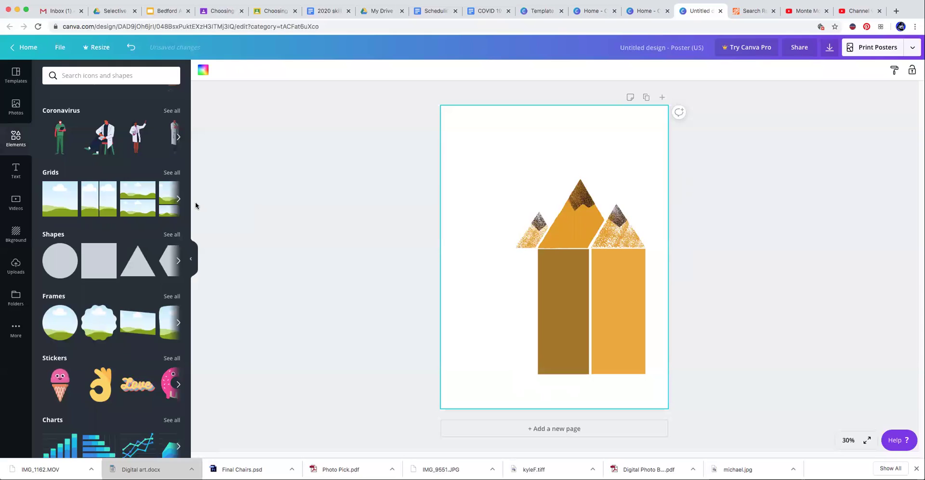
mouse_move(509, 182)
left_mouse_down()
mouse_move(643, 246)
mouse_move(632, 325)
mouse_move(621, 314)
mouse_move(646, 341)
left_mouse_up()
left_click(501, 248)
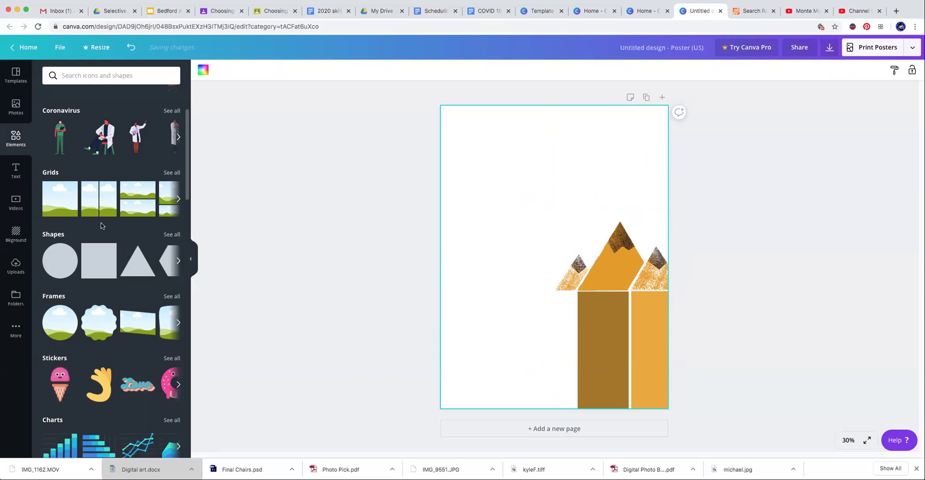
Browse the font combinations and add the "Design Proposal" text layout to the poster
left_click(11, 168)
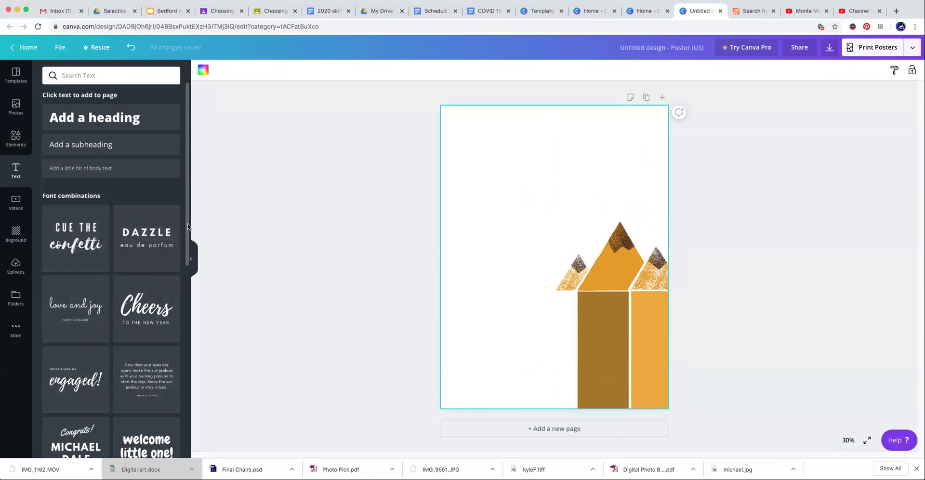
scroll(183, 281, "down", 5)
scroll(184, 298, "down", 3)
scroll(186, 319, "down", 10)
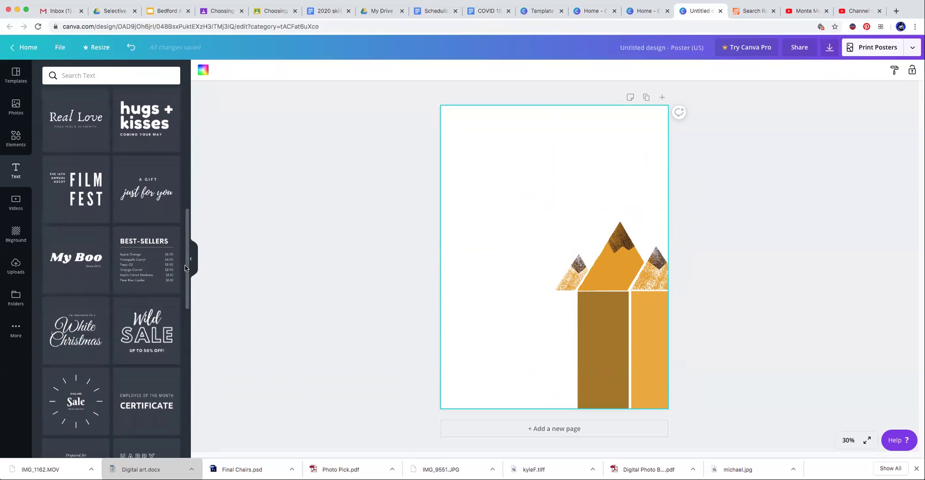
scroll(191, 284, "down", 4)
left_click_drag(191, 293, 193, 351)
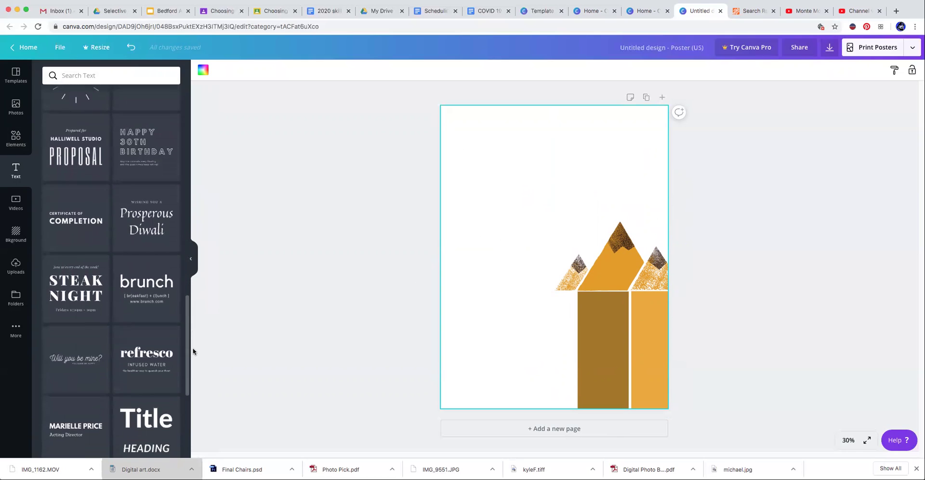
scroll(190, 356, "down", 2)
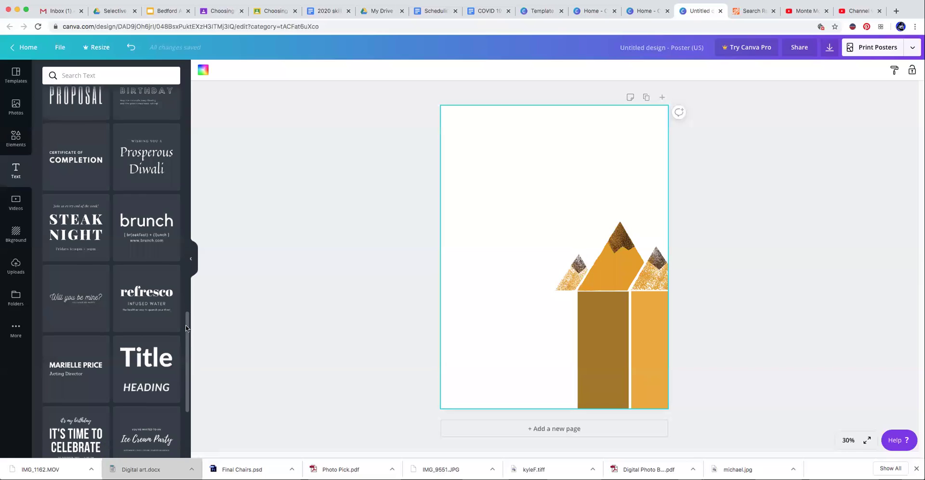
scroll(186, 328, "down", 6)
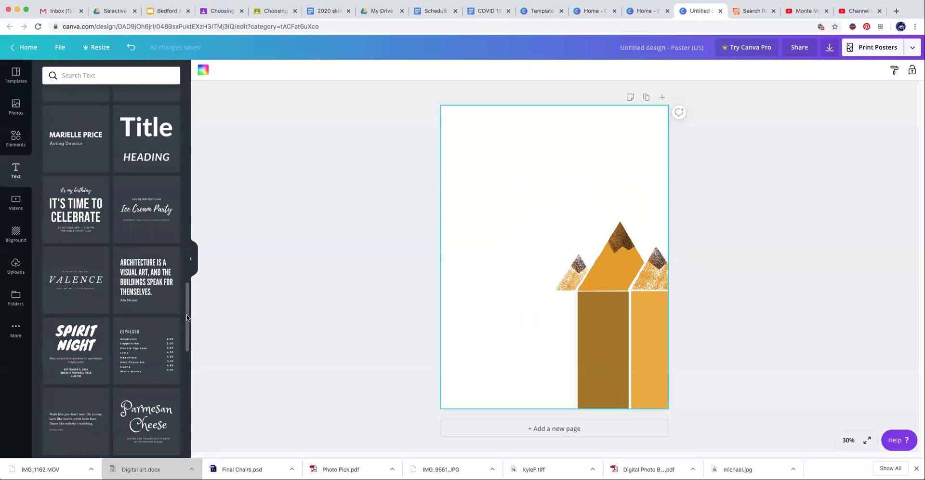
scroll(187, 318, "down", 4)
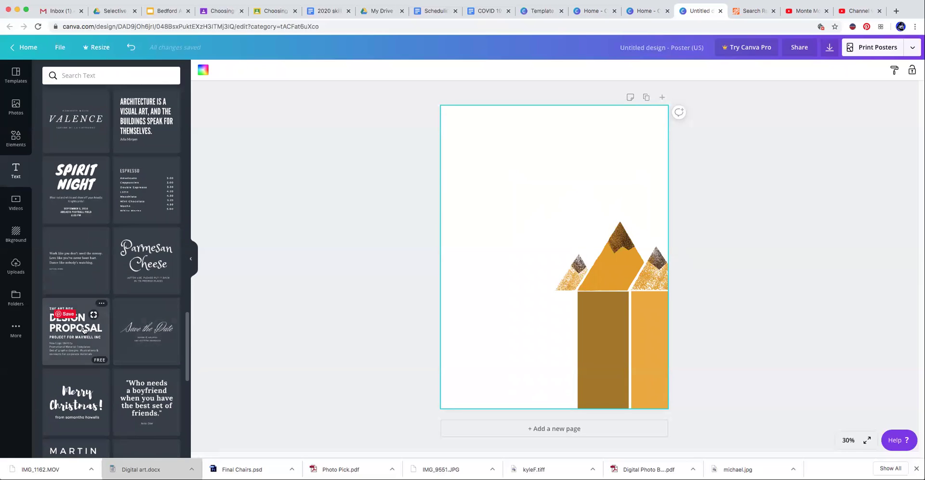
left_click_drag(77, 336, 307, 321)
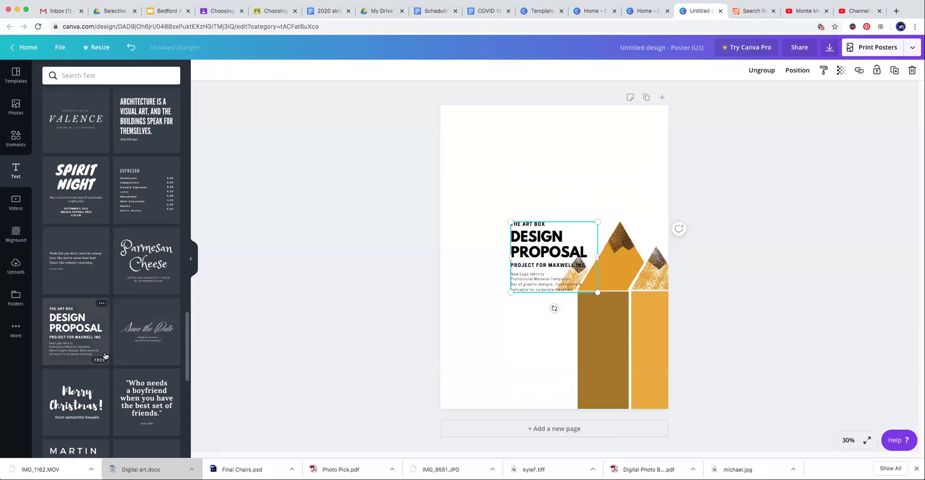
left_click_drag(105, 356, 53, 328)
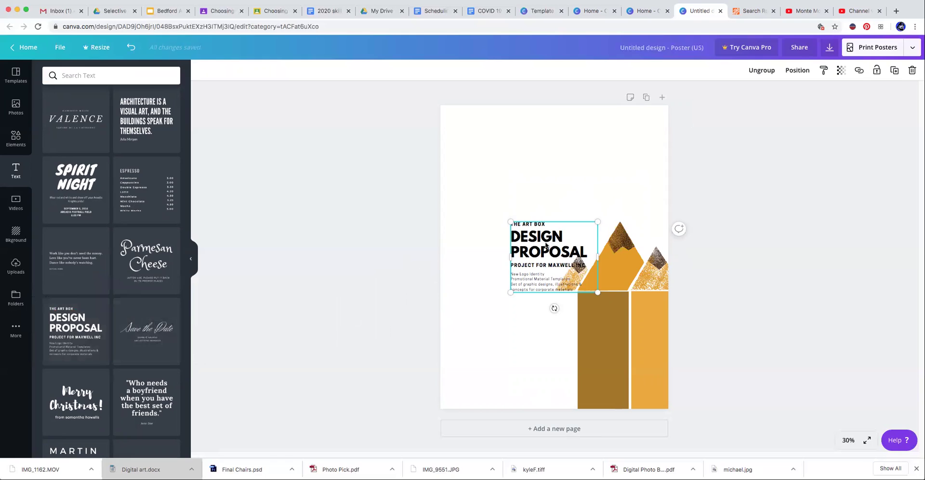
Enlarge the Design Proposal text group and move it to the poster's upper left, above the mountains
left_click_drag(552, 241, 516, 215)
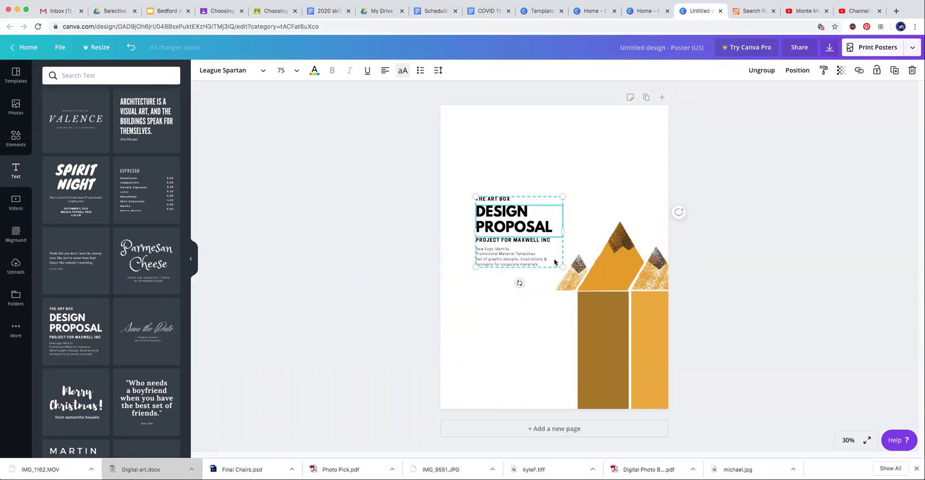
left_click_drag(562, 265, 598, 342)
left_click_drag(526, 226, 505, 151)
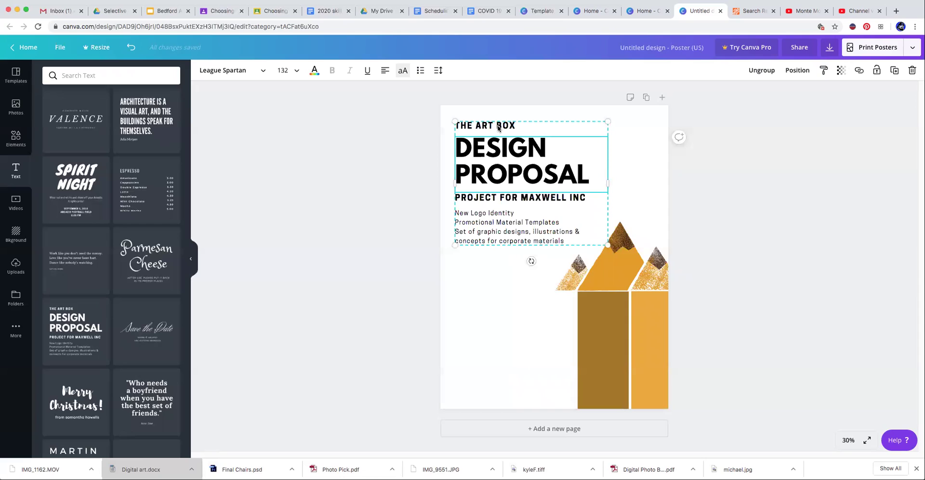
left_click(579, 202)
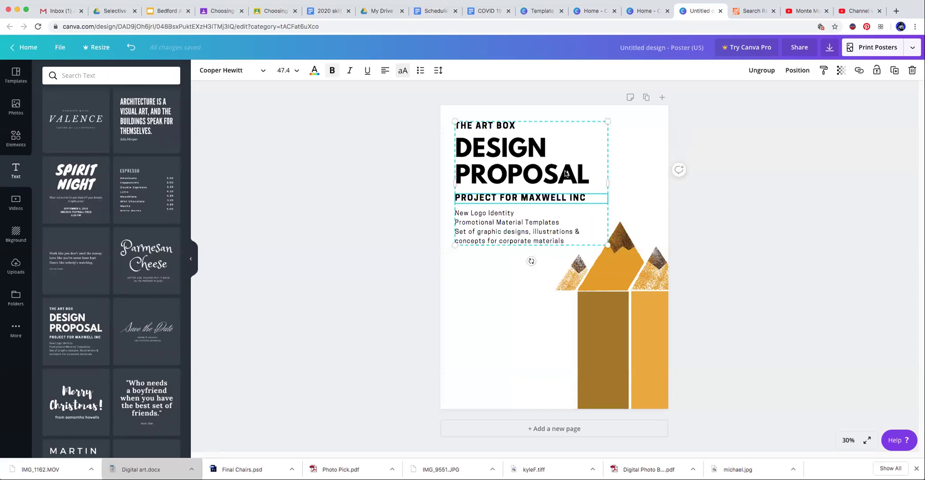
left_click(506, 217)
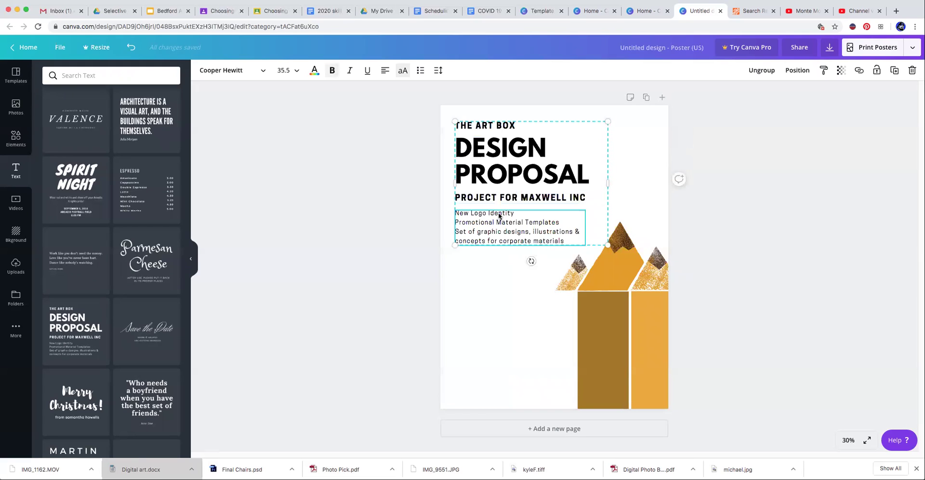
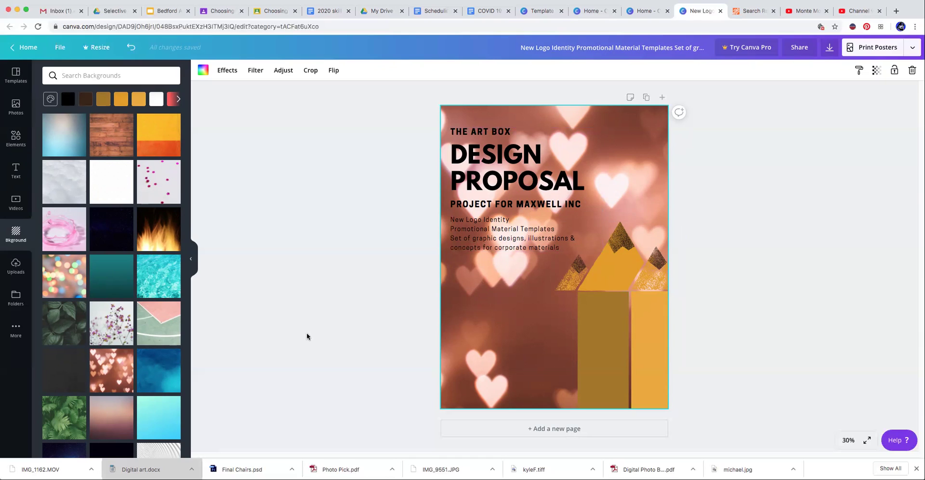
Try the dark blue texture, the aqua gradient and the speckled light grey image as the poster background
left_click(156, 374)
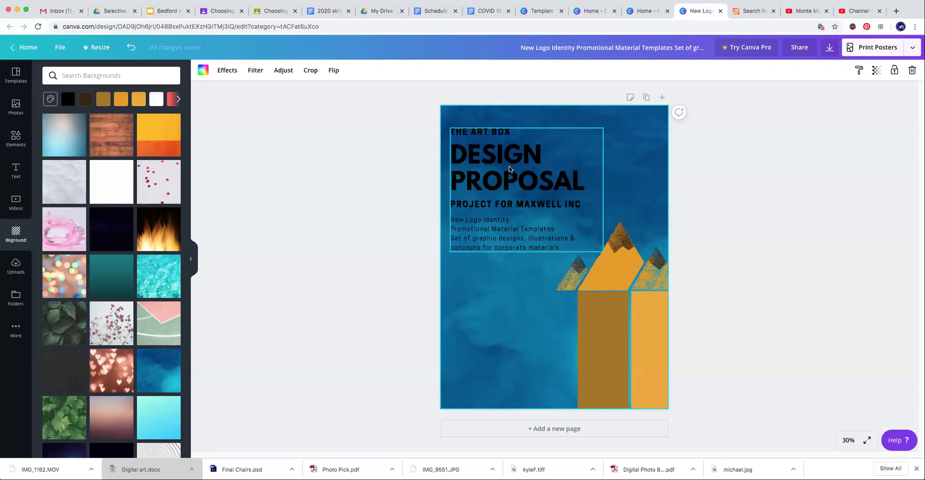
left_click(507, 155)
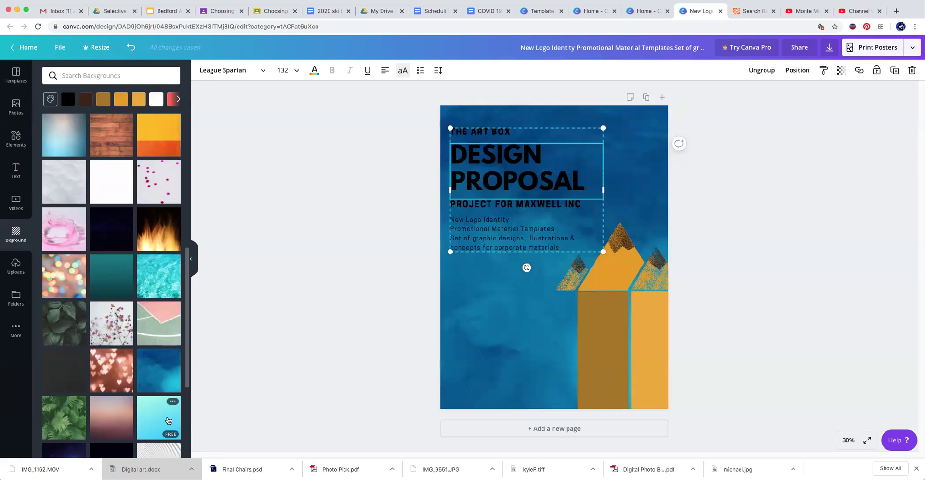
left_click(168, 420)
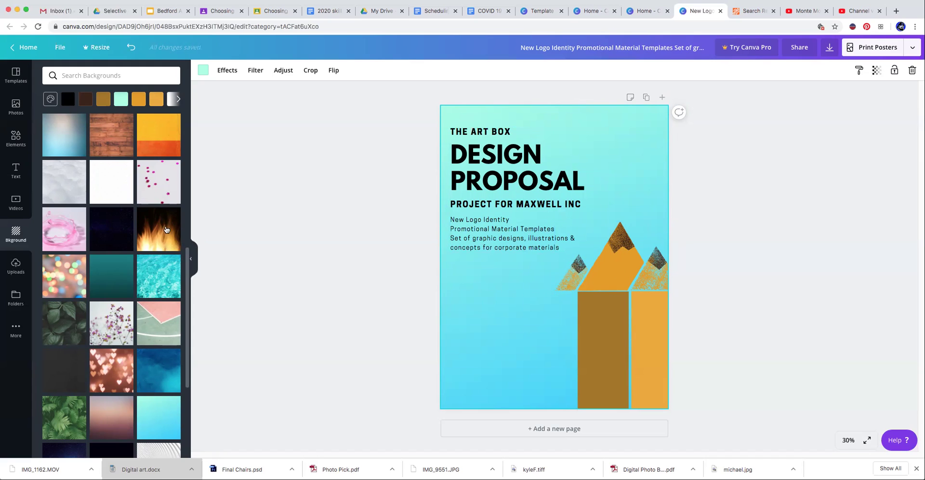
left_click(62, 192)
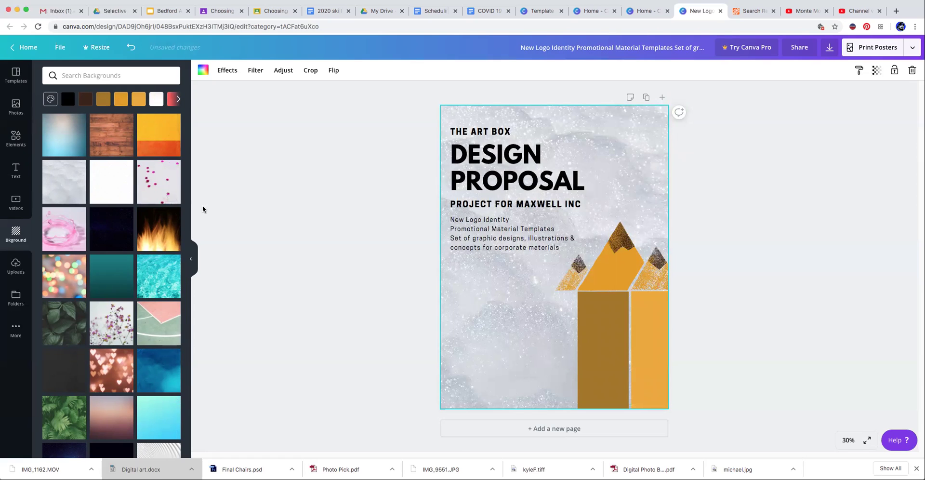
Set the poster background to the dark grey panel image crossed by black lines
scroll(183, 351, "down", 5)
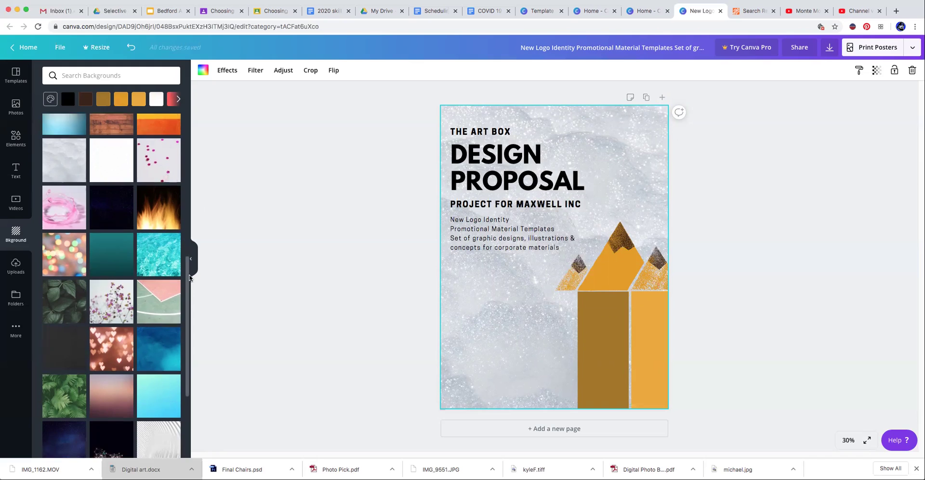
scroll(183, 351, "down", 5)
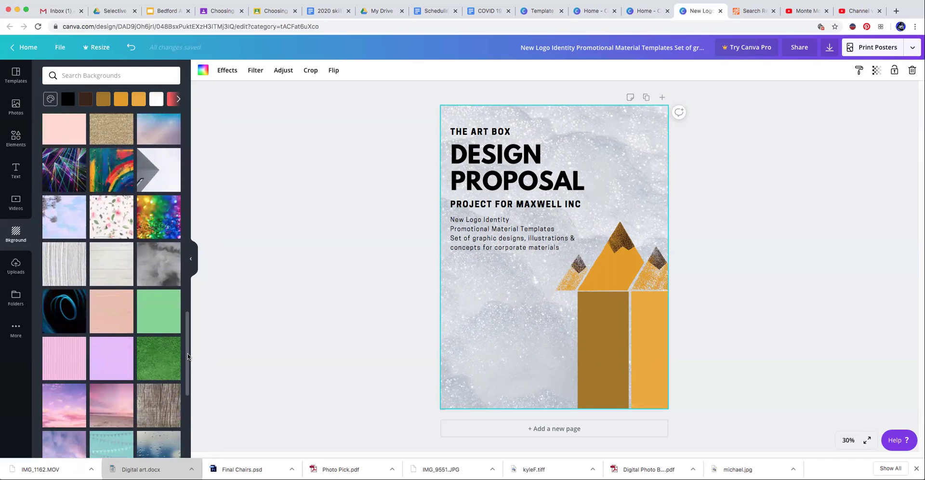
scroll(187, 395, "down", 5)
scroll(189, 412, "down", 3)
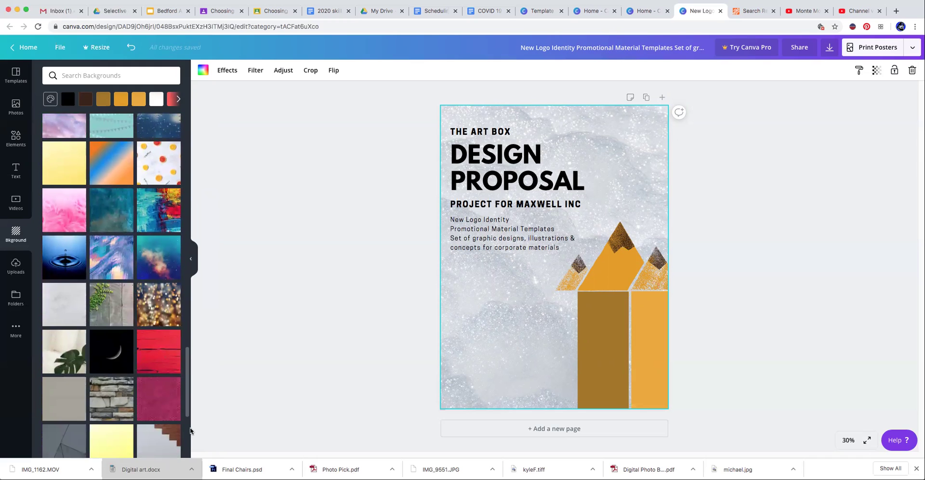
left_click(57, 426)
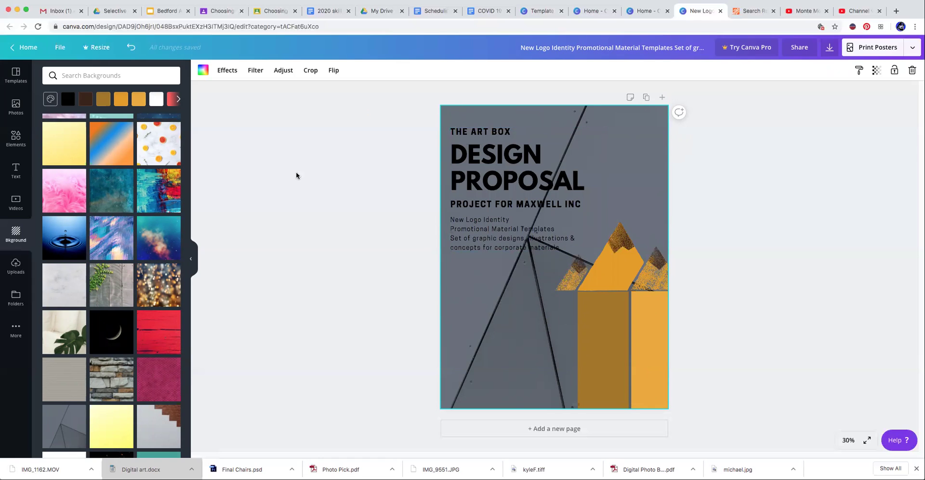
Look over the image effects available for the background and view the Glitch effect's sample pictures
left_click(235, 72)
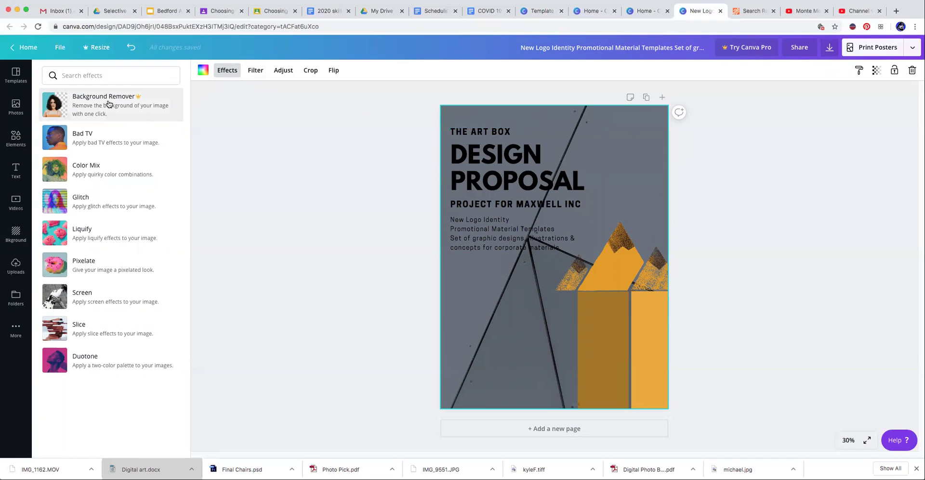
left_click(110, 207)
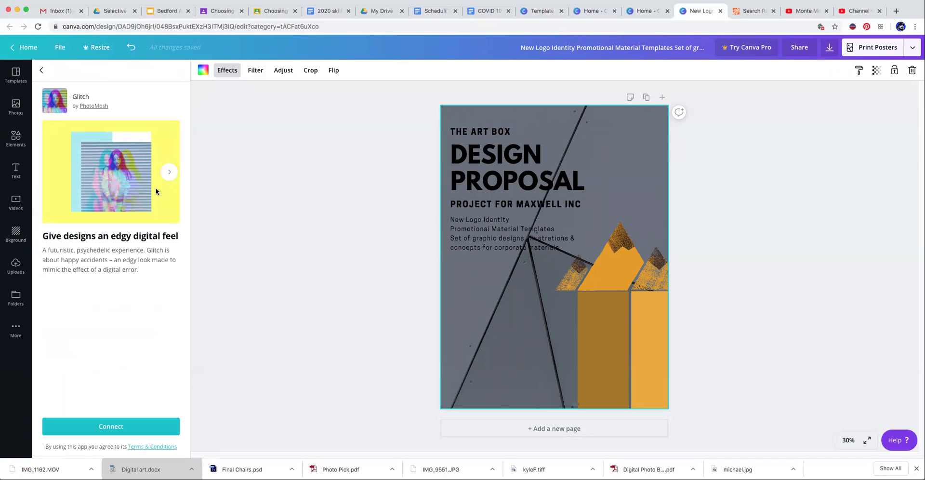
left_click(170, 172)
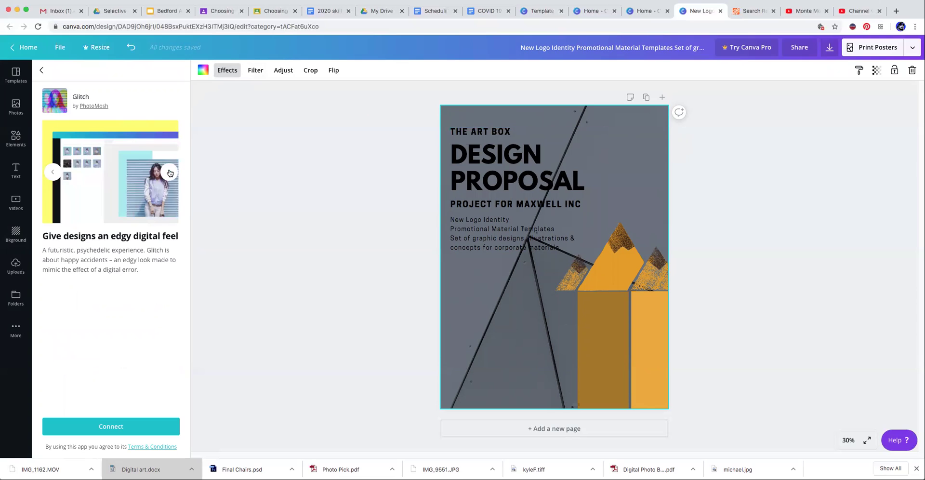
left_click(54, 173)
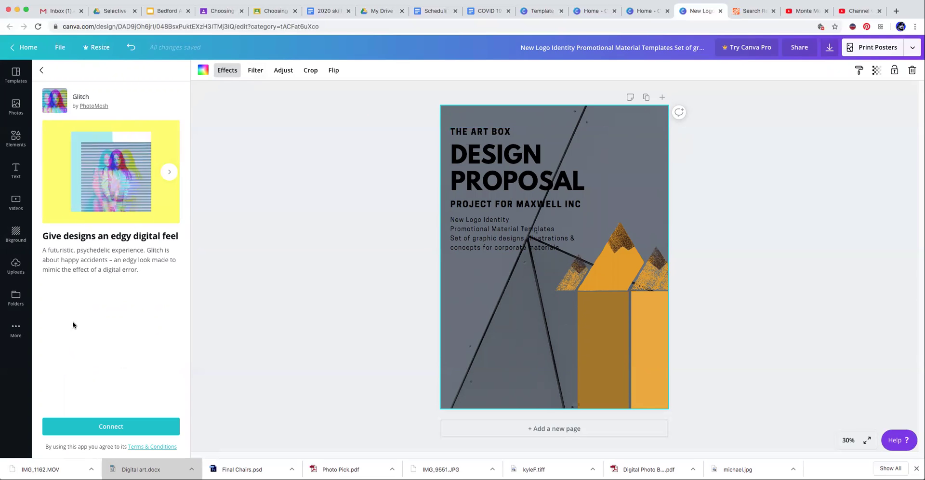
left_click(42, 70)
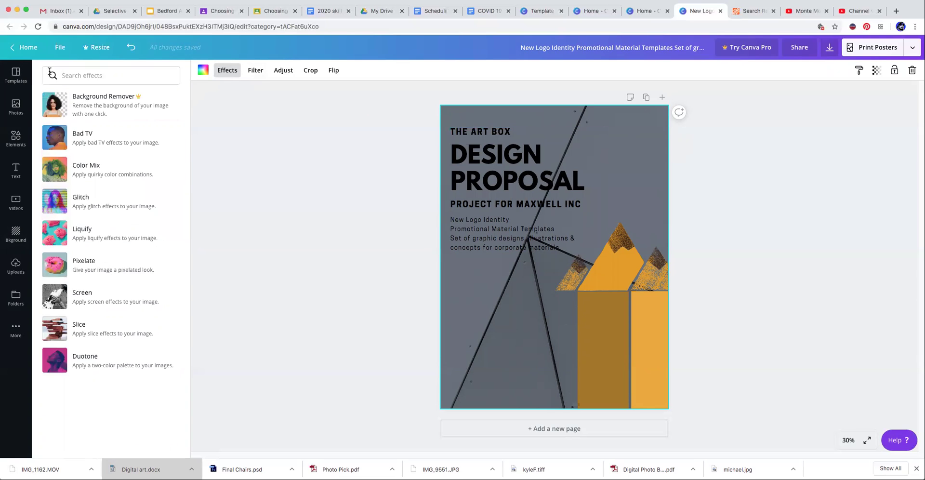
Try the Solar filter at intensity 75 and the Summer filter at intensity 88 on the background image
left_click(256, 71)
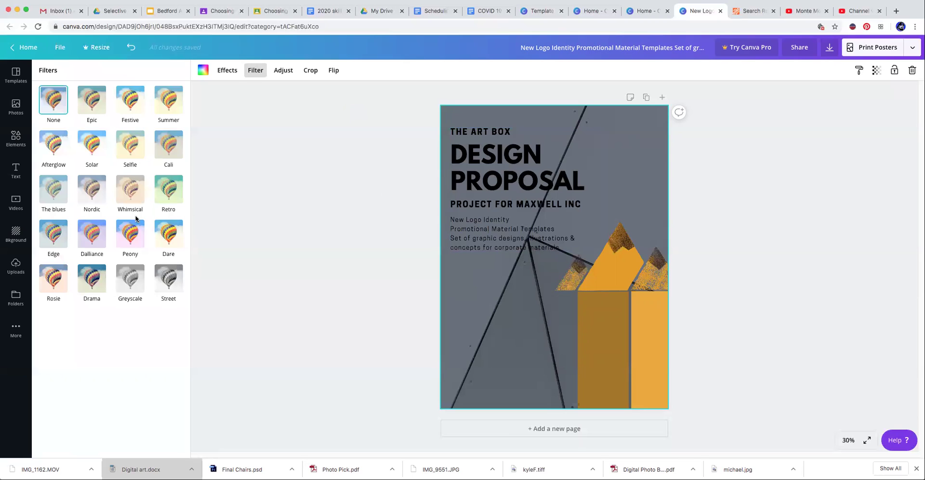
left_click(96, 145)
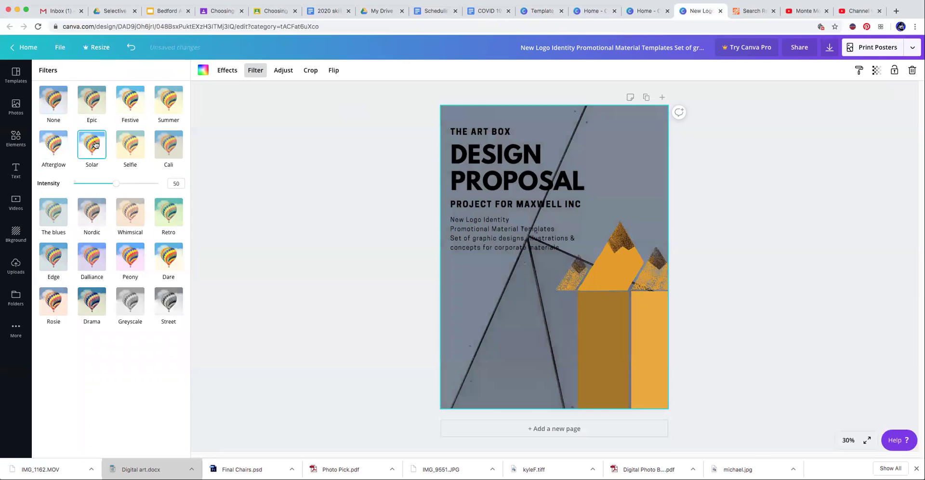
left_click_drag(116, 184, 138, 185)
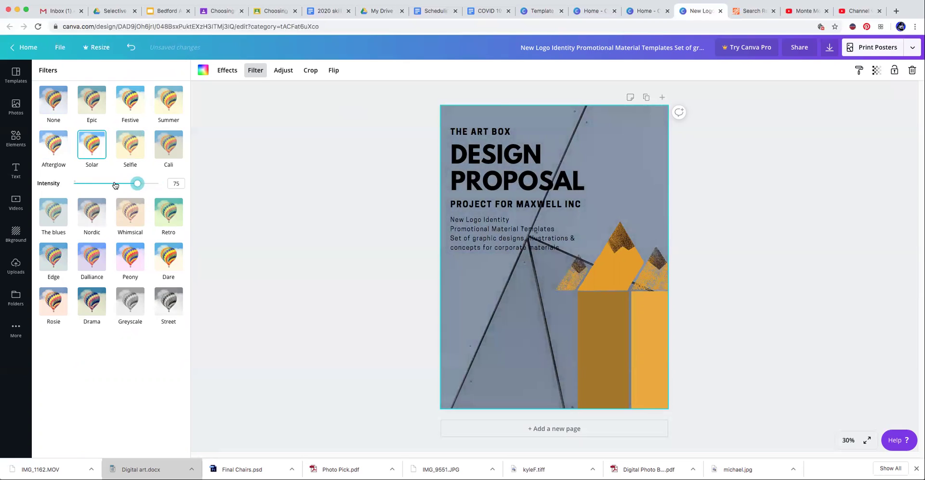
left_click(160, 108)
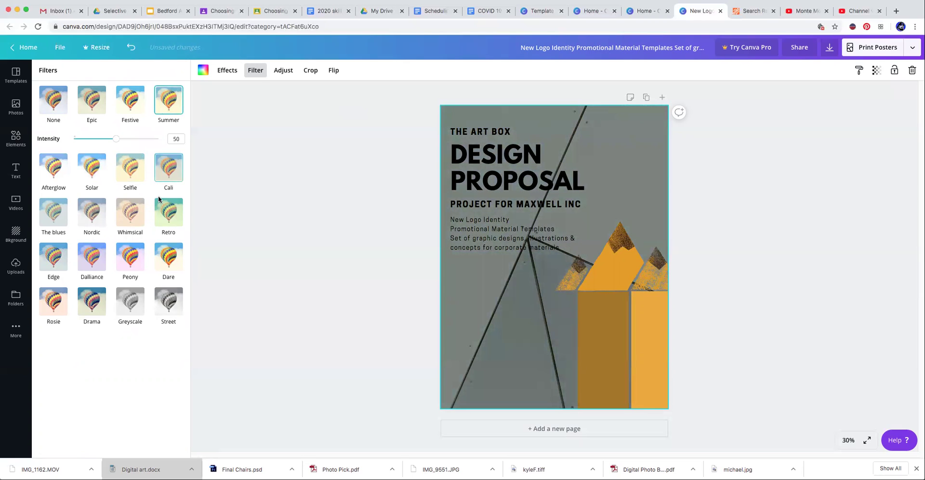
left_click_drag(117, 140, 148, 149)
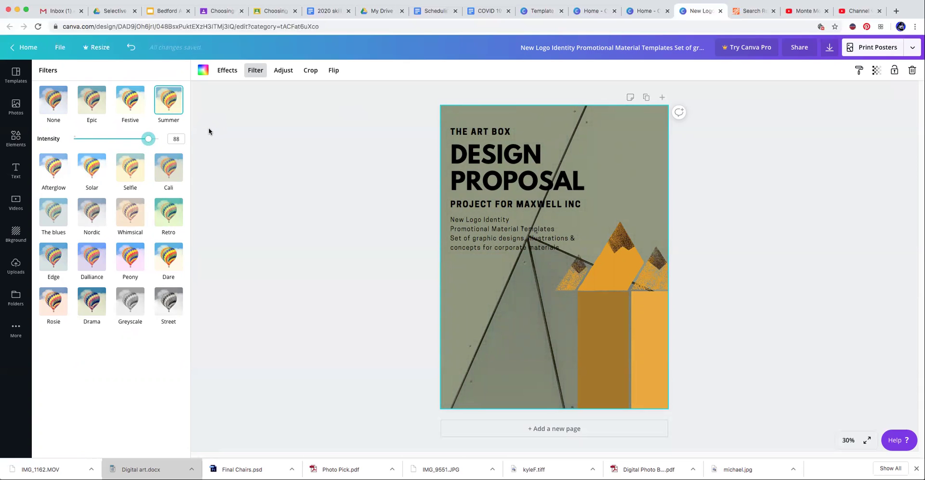
mouse_move(149, 141)
left_mouse_down()
mouse_move(115, 140)
mouse_move(150, 146)
left_mouse_up()
Apply the Dare filter to the background image at intensity 50
left_click(134, 274)
left_click(165, 255)
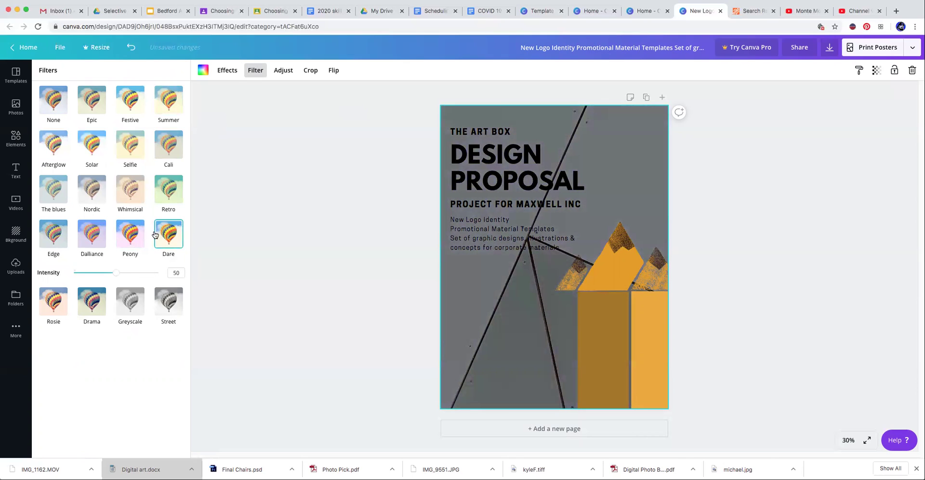
left_click(244, 109)
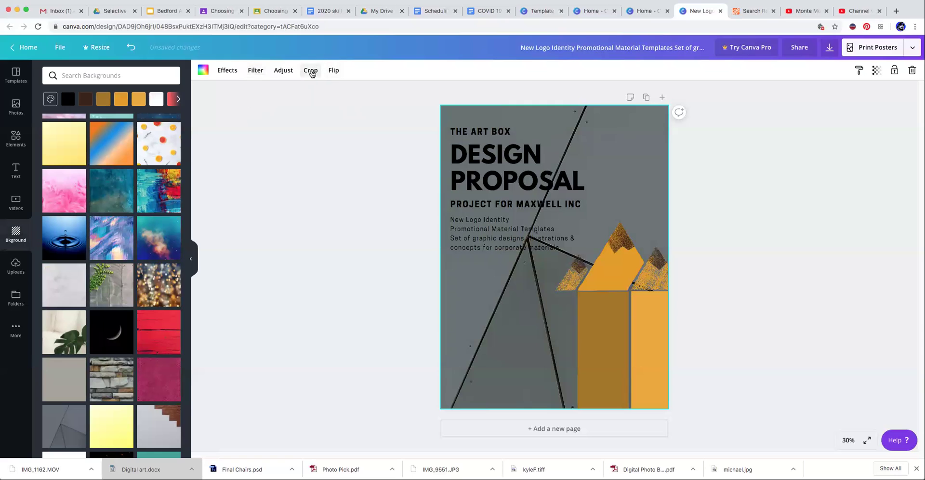
Adjust the background image to contrast -48, saturation -55 and brightness 65
left_click(283, 70)
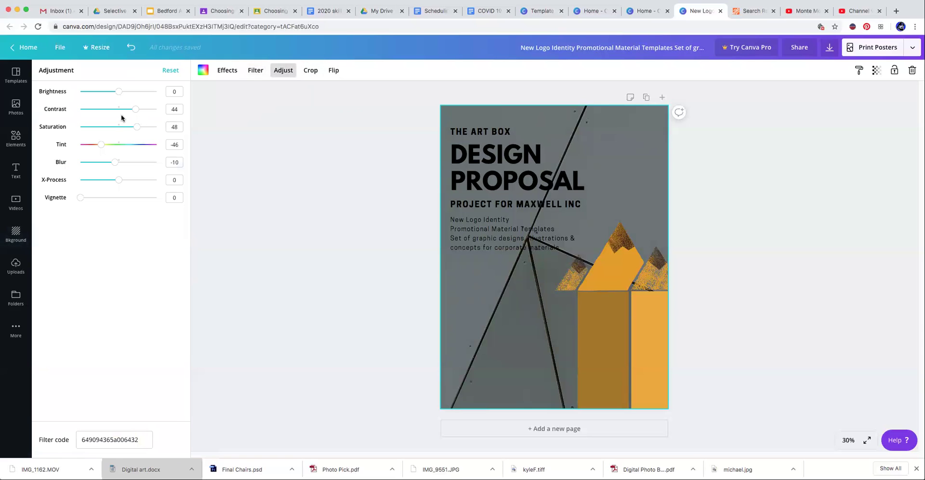
left_click_drag(136, 110, 100, 109)
left_click_drag(141, 131, 99, 128)
left_click_drag(118, 92, 143, 93)
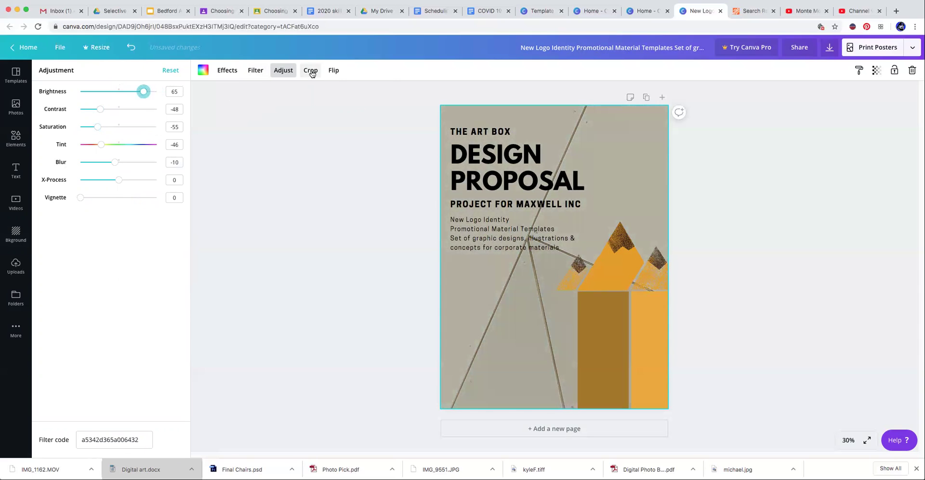
left_click(334, 70)
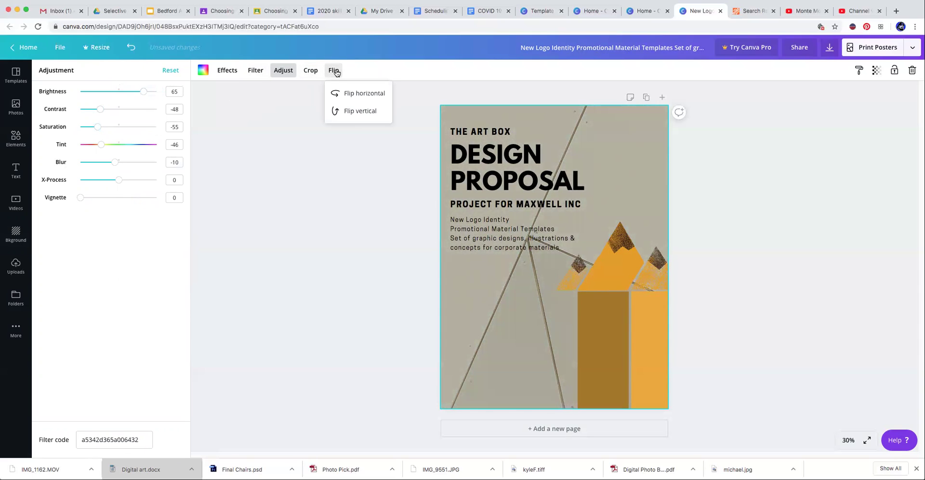
left_click(304, 120)
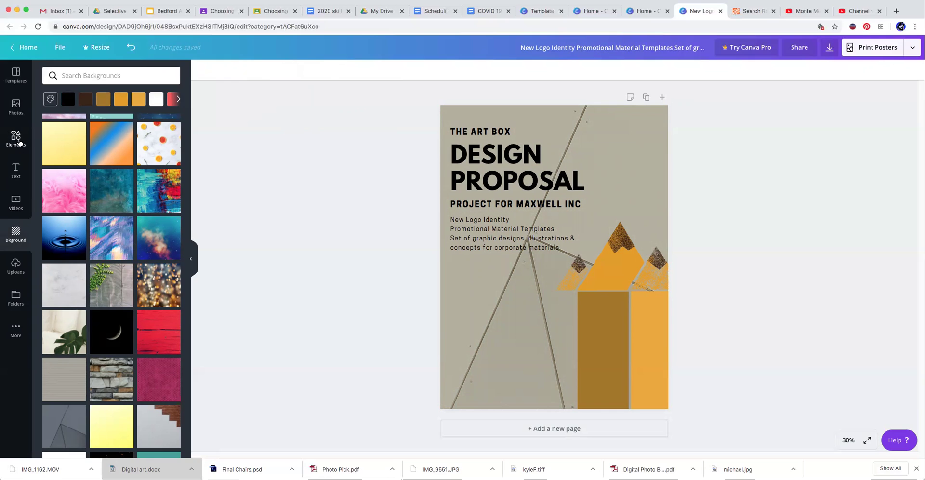
left_click(19, 114)
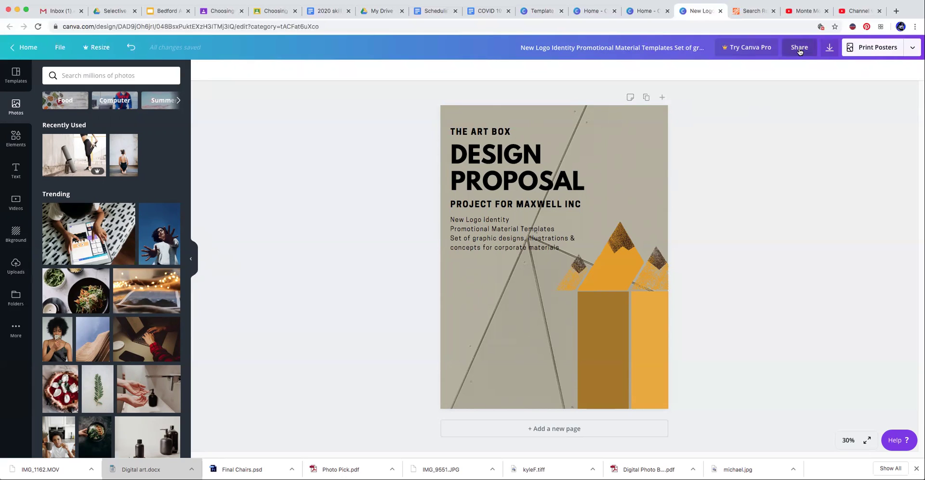
Download the finished poster as a PDF Print file without crop marks and bleed
left_click(829, 49)
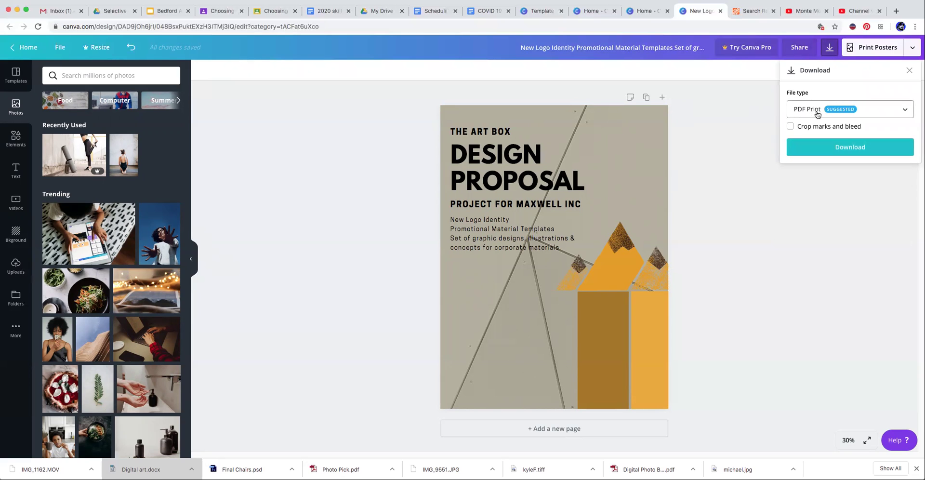
left_click(848, 146)
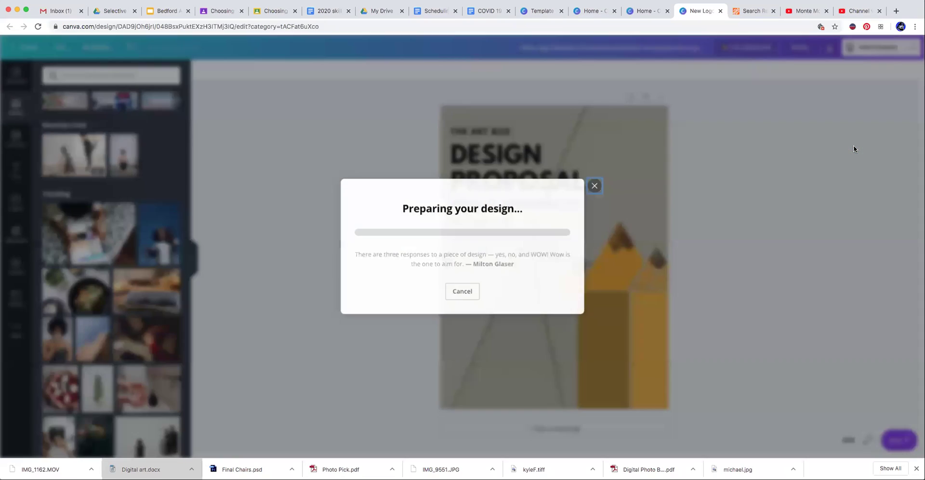